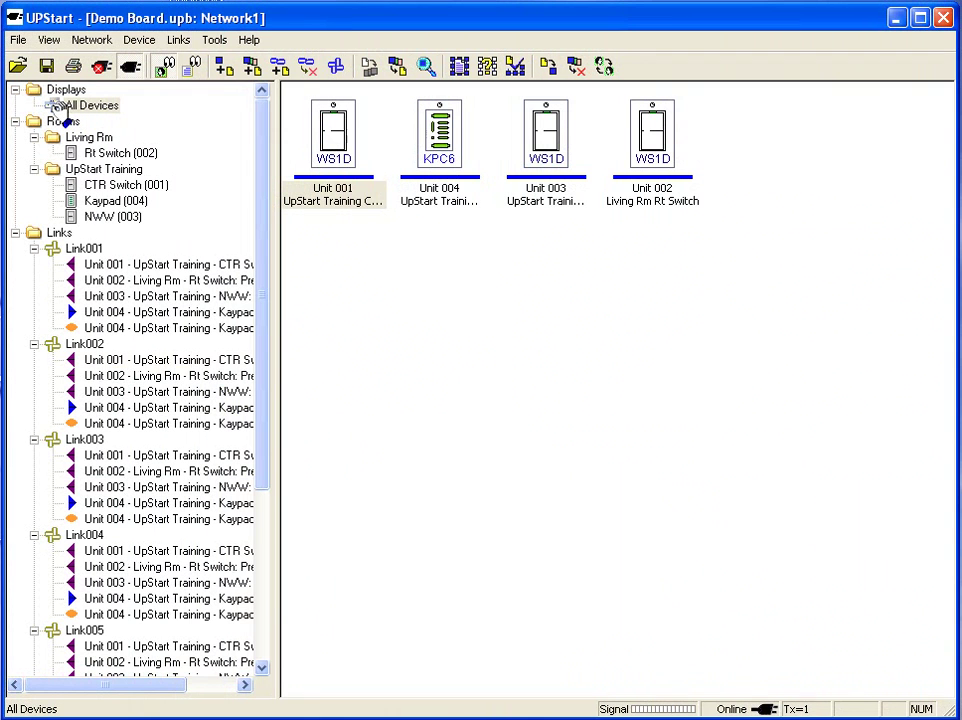
Step: Filter the device list to the UpStart Training room, showing Units 001, 004 and 003
{"action": "left_click_drag", "start_coordinate": [55, 112], "coordinate": [342, 160]}
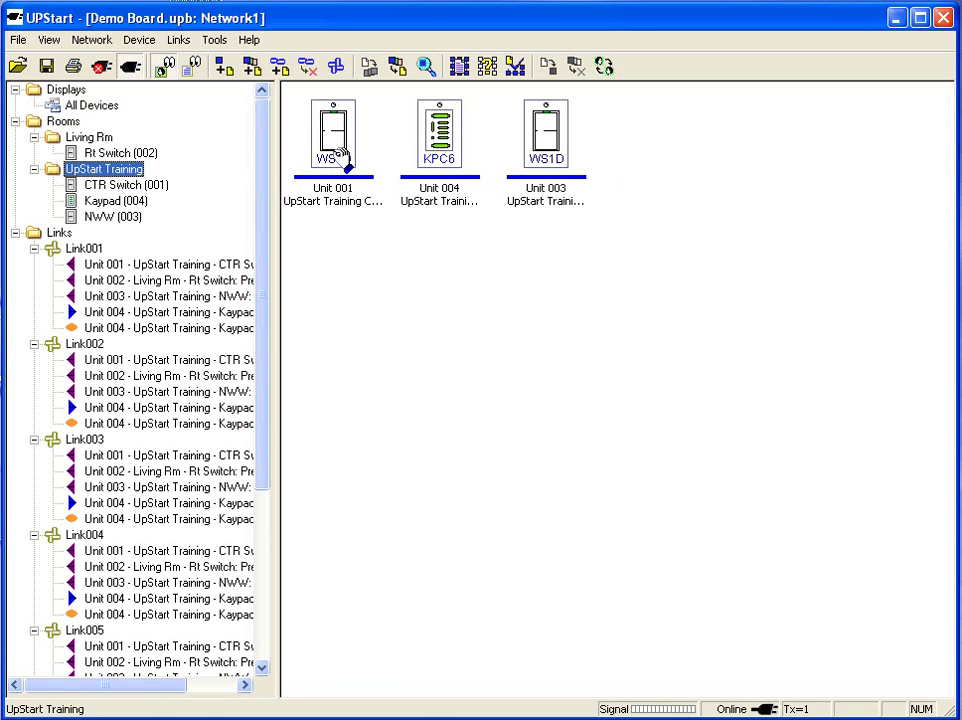
Step: Open Unit 001 (CTR Switch) settings, review its Receive Components, then return to its ID details
{"action": "double_click", "coordinate": [340, 160]}
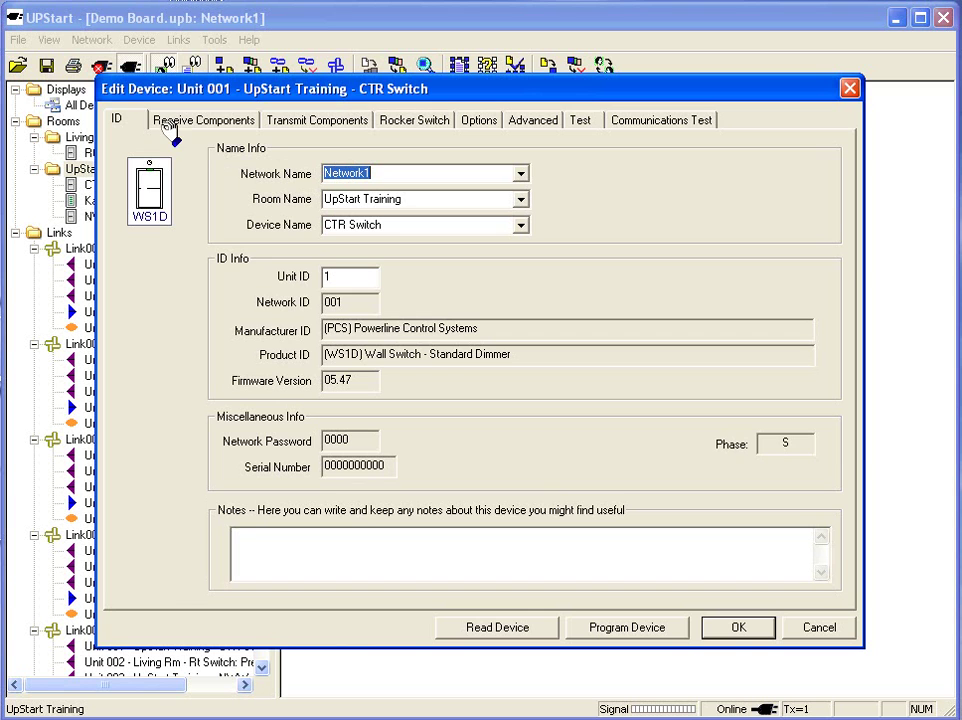
{"action": "left_click", "coordinate": [219, 128]}
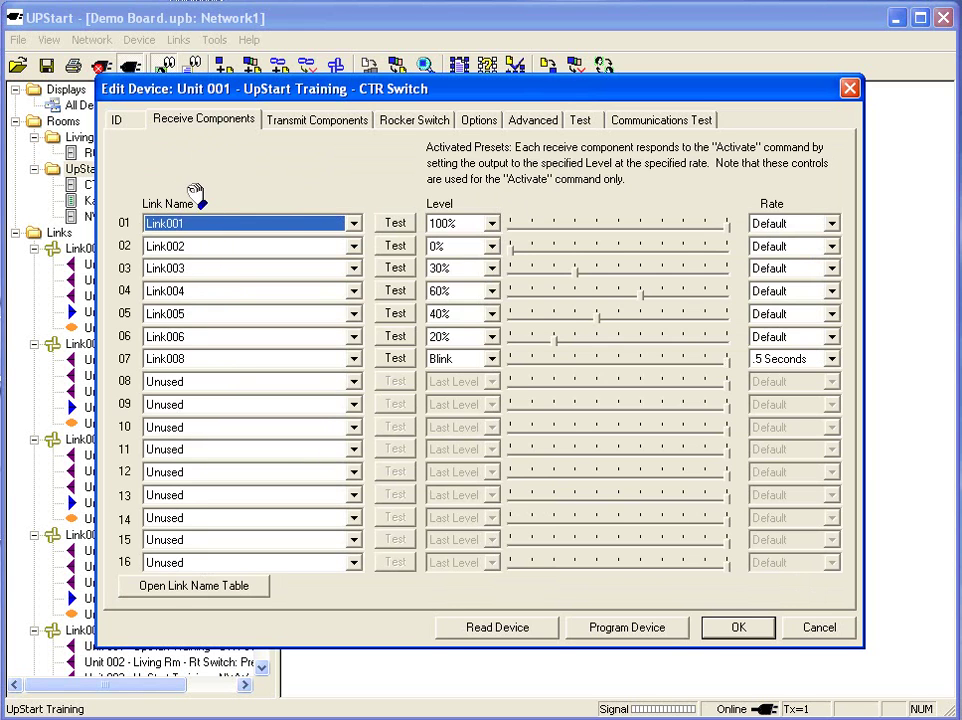
{"action": "left_click", "coordinate": [122, 120]}
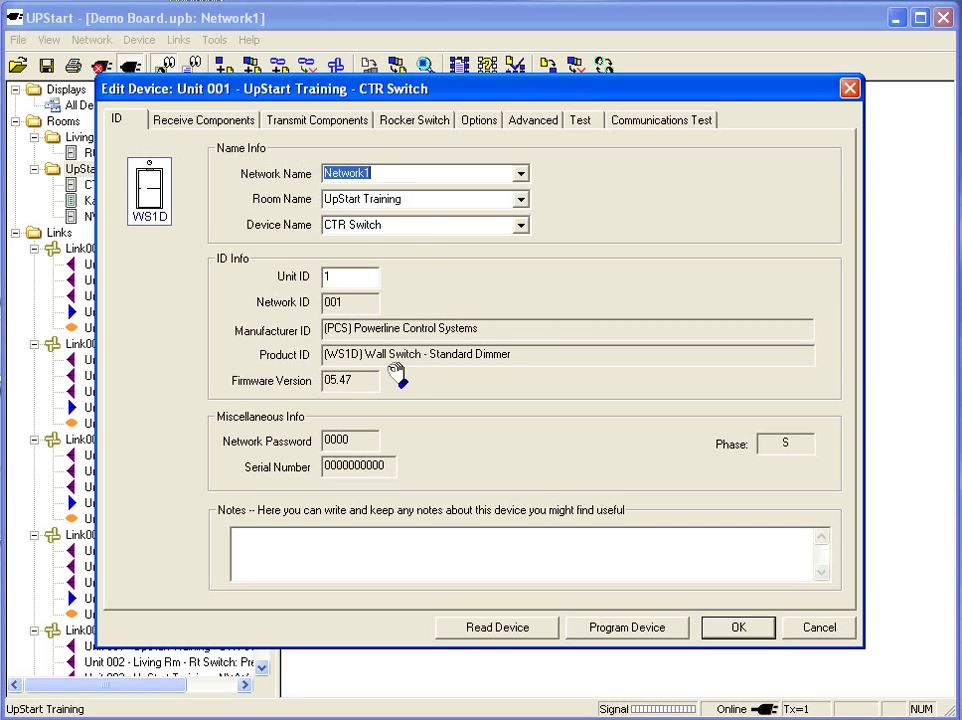
{"action": "left_click_drag", "start_coordinate": [380, 379], "coordinate": [313, 376]}
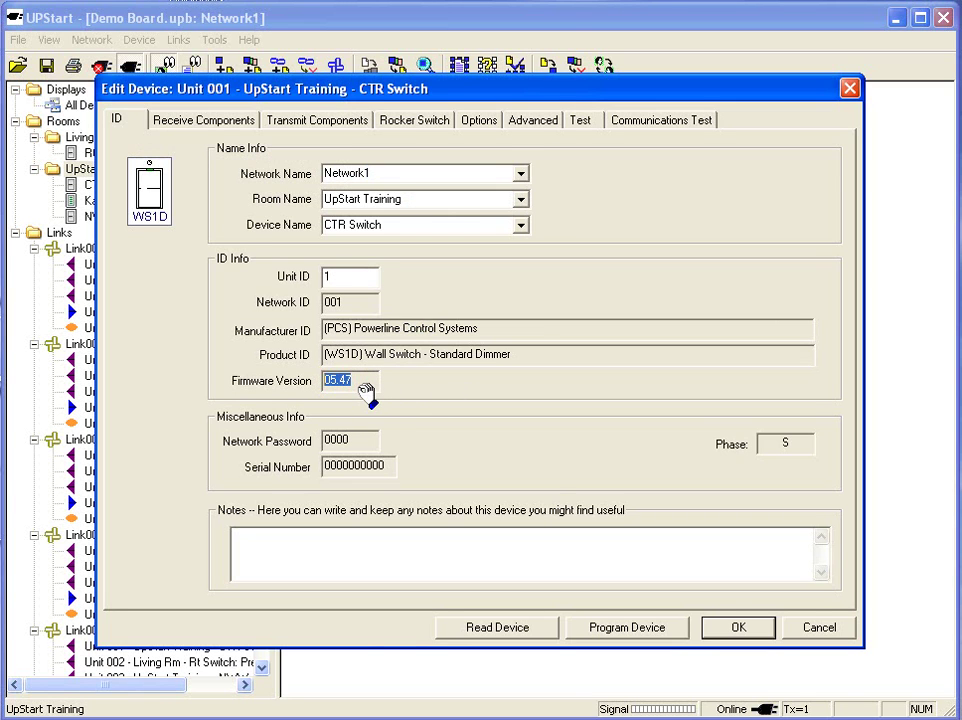
{"action": "double_click", "coordinate": [804, 444]}
Step: Set the top rocker single-tap light level to 80% on the Rocker Switch page
{"action": "left_click", "coordinate": [424, 122]}
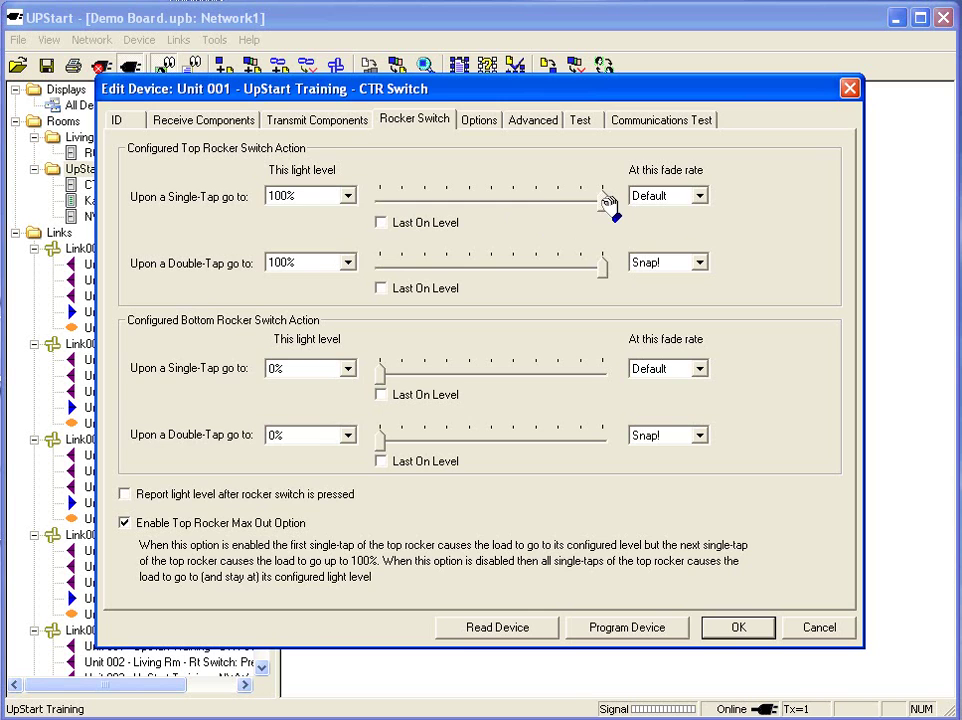
{"action": "left_click_drag", "start_coordinate": [606, 203], "coordinate": [543, 205]}
{"action": "left_click", "coordinate": [350, 197]}
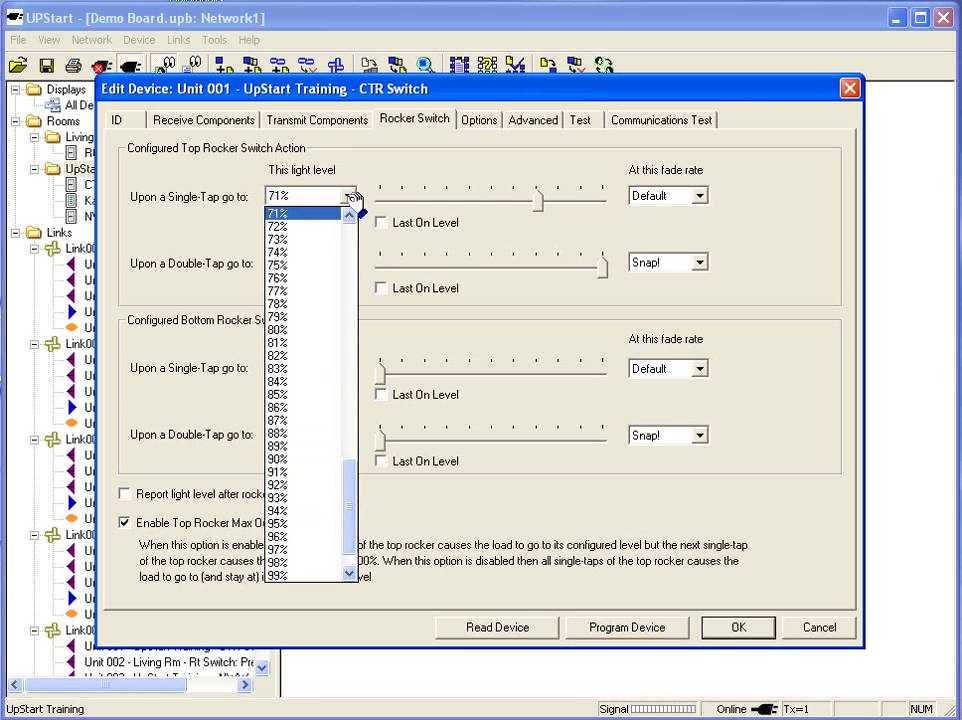
{"action": "left_click", "coordinate": [316, 331]}
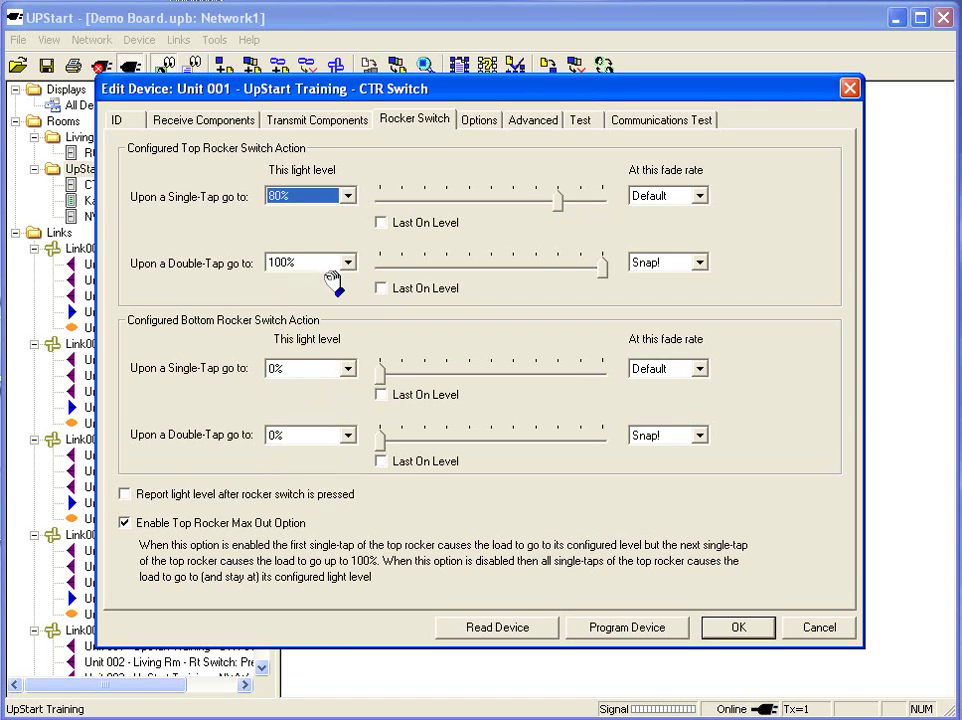
Step: Set the top rocker double-tap light level to 90%
{"action": "left_click", "coordinate": [607, 270]}
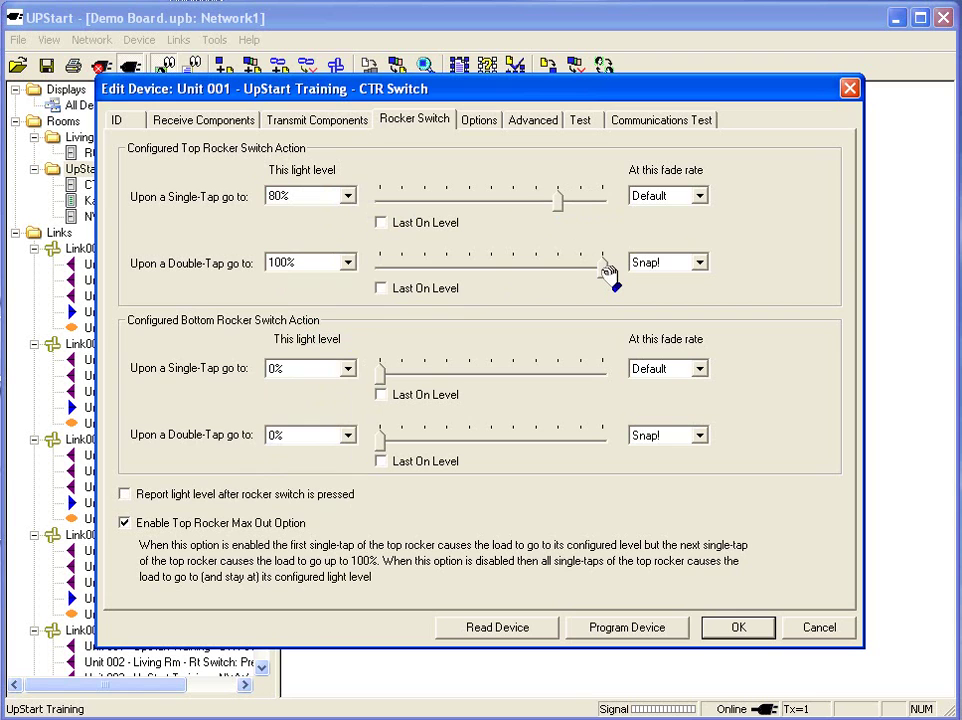
{"action": "left_click_drag", "start_coordinate": [607, 270], "coordinate": [589, 270]}
{"action": "left_click", "coordinate": [350, 264]}
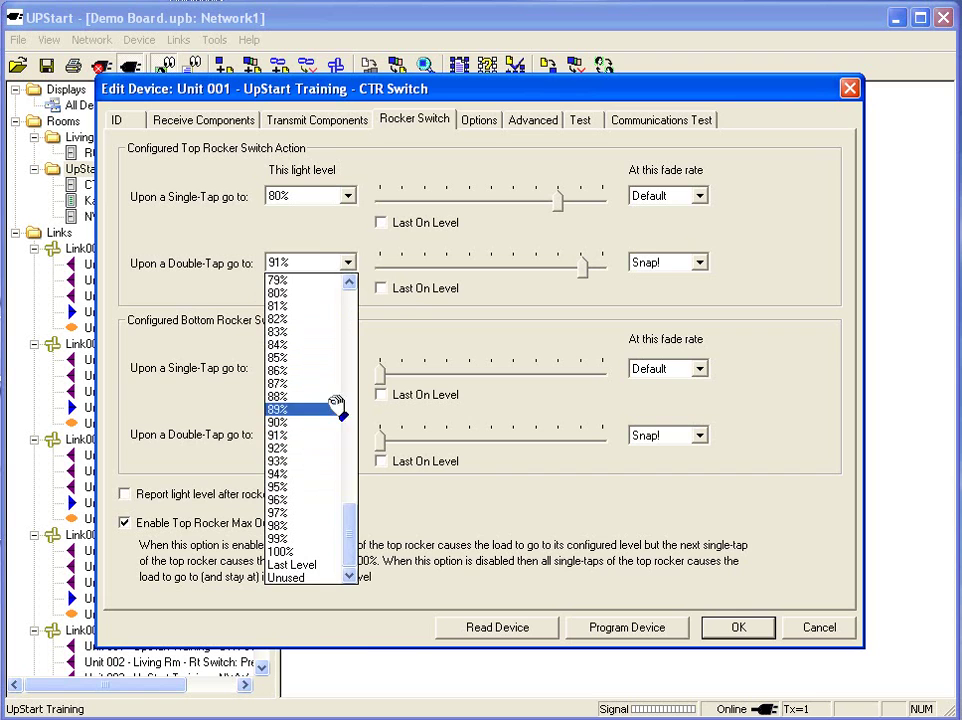
{"action": "left_click", "coordinate": [316, 423]}
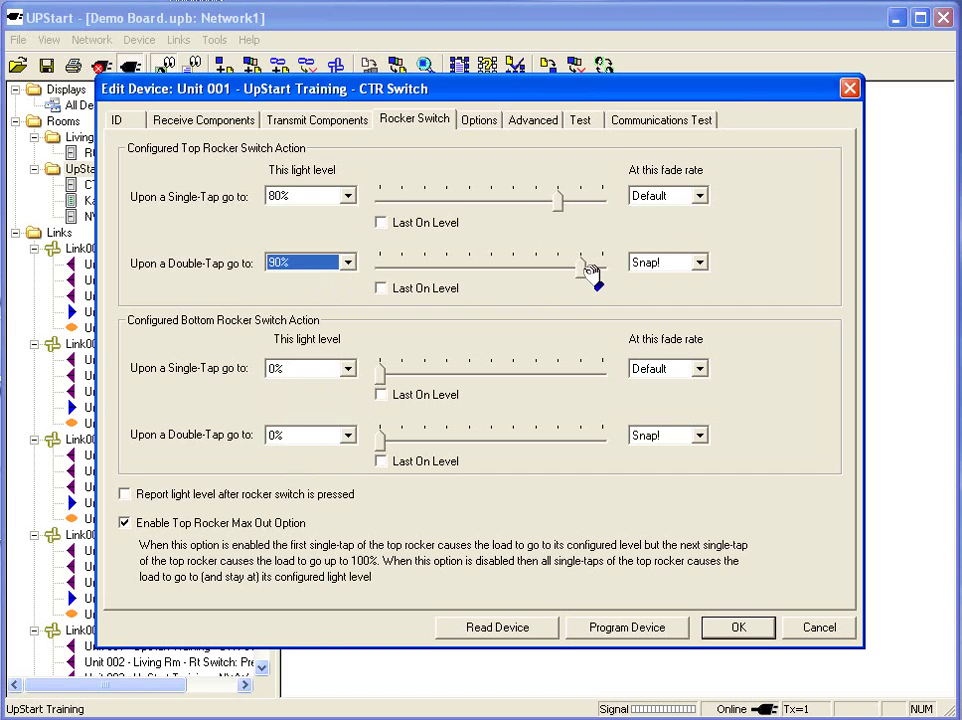
Step: Give the top single-tap a 30 seconds fade rate and 70% level, keeping double-tap fade at Snap!
{"action": "left_click", "coordinate": [706, 196]}
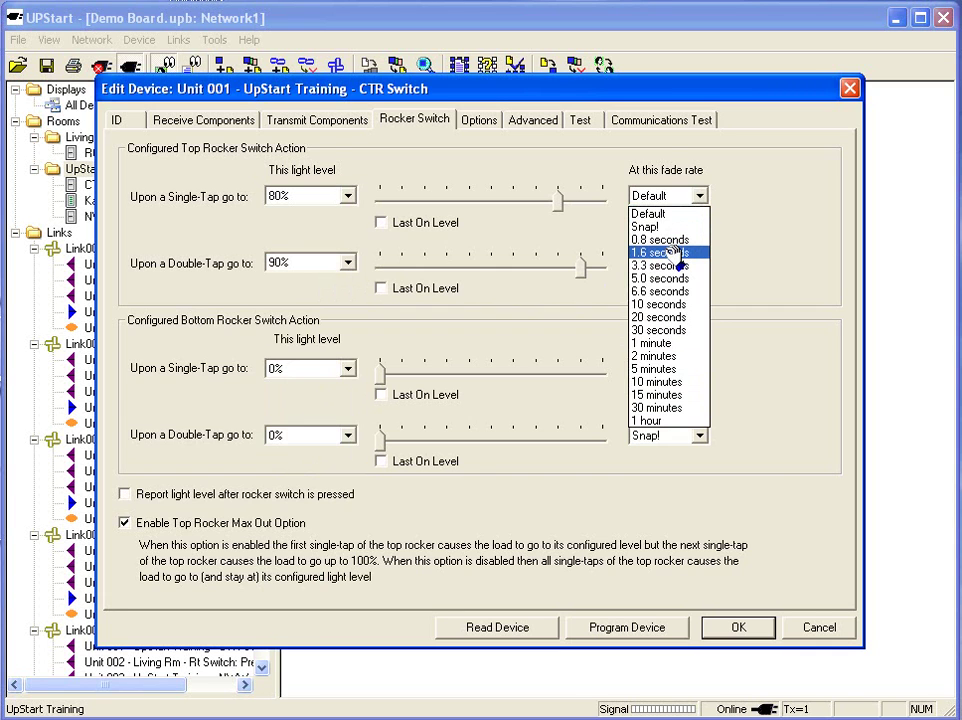
{"action": "left_click", "coordinate": [662, 228]}
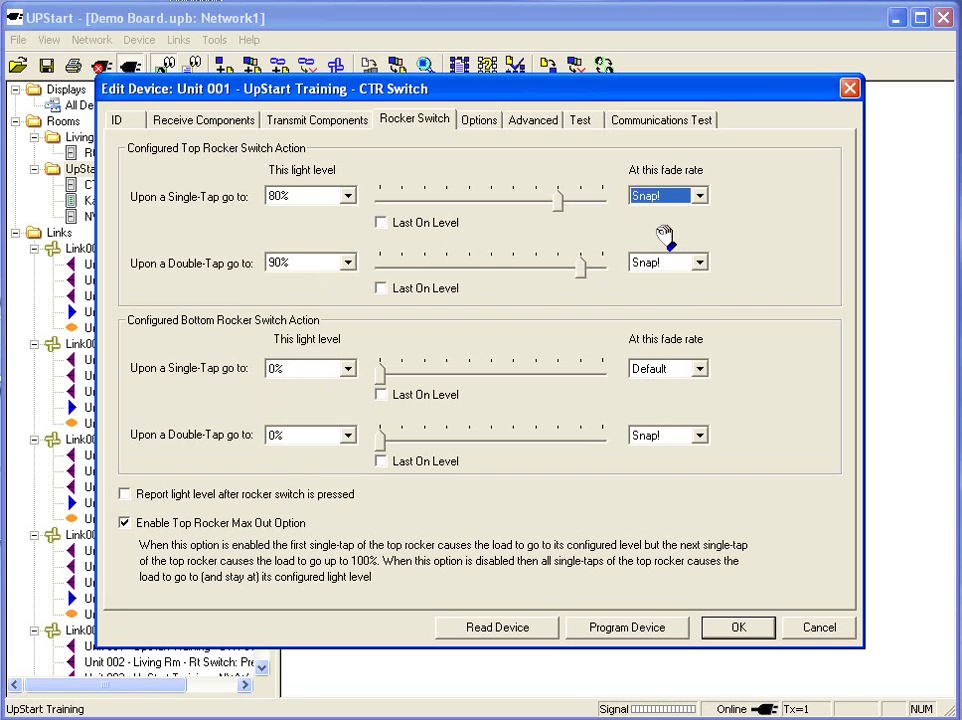
{"action": "left_click", "coordinate": [700, 196]}
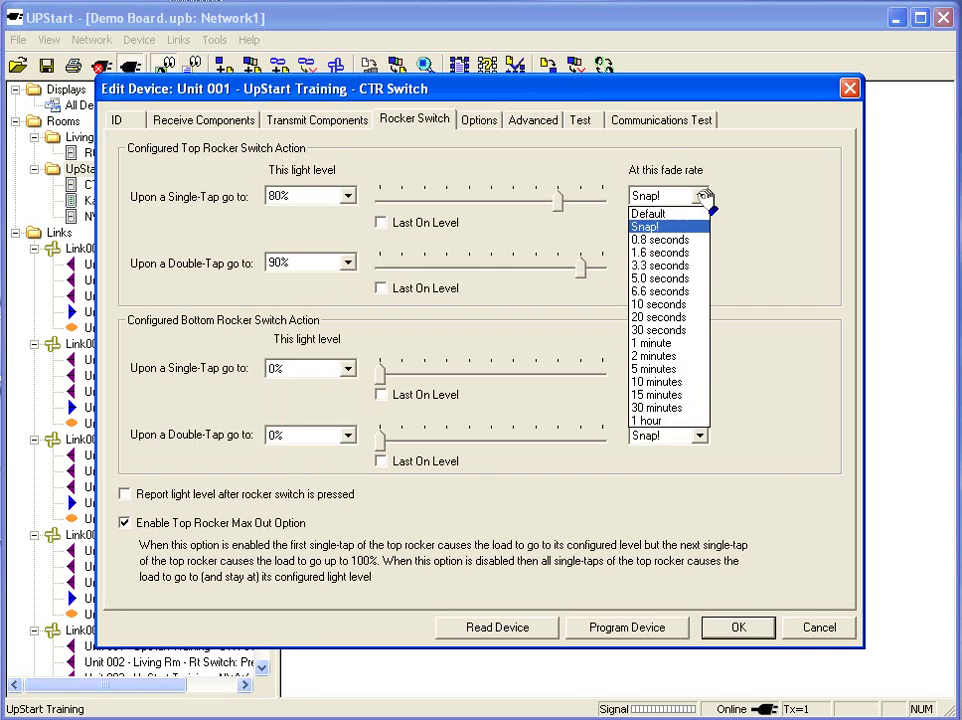
{"action": "left_click", "coordinate": [660, 330]}
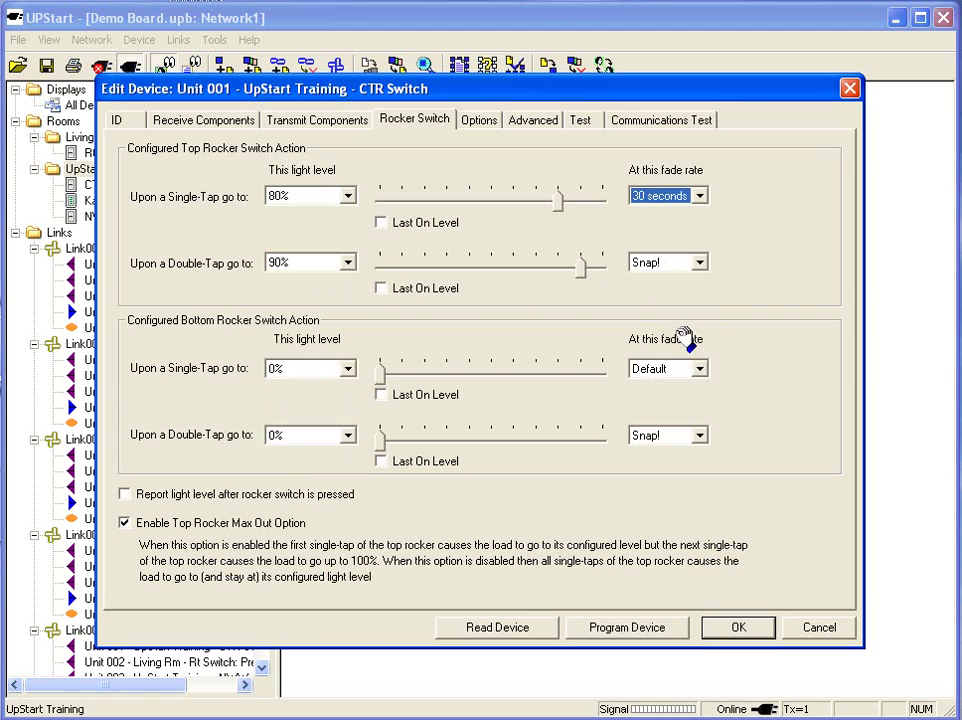
{"action": "left_click", "coordinate": [700, 196]}
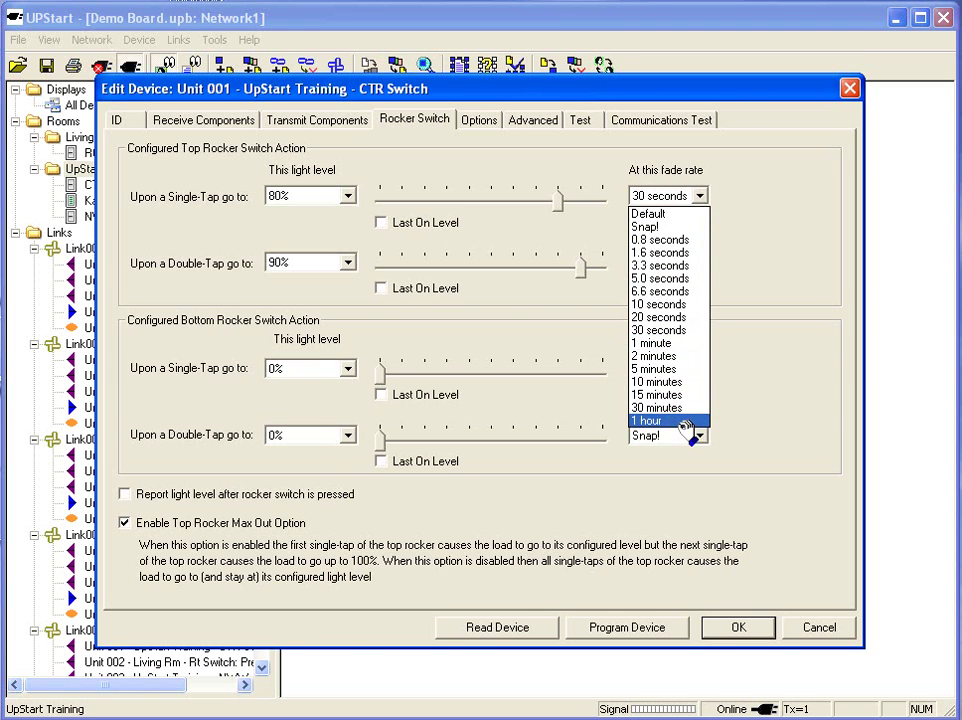
{"action": "left_click", "coordinate": [705, 263]}
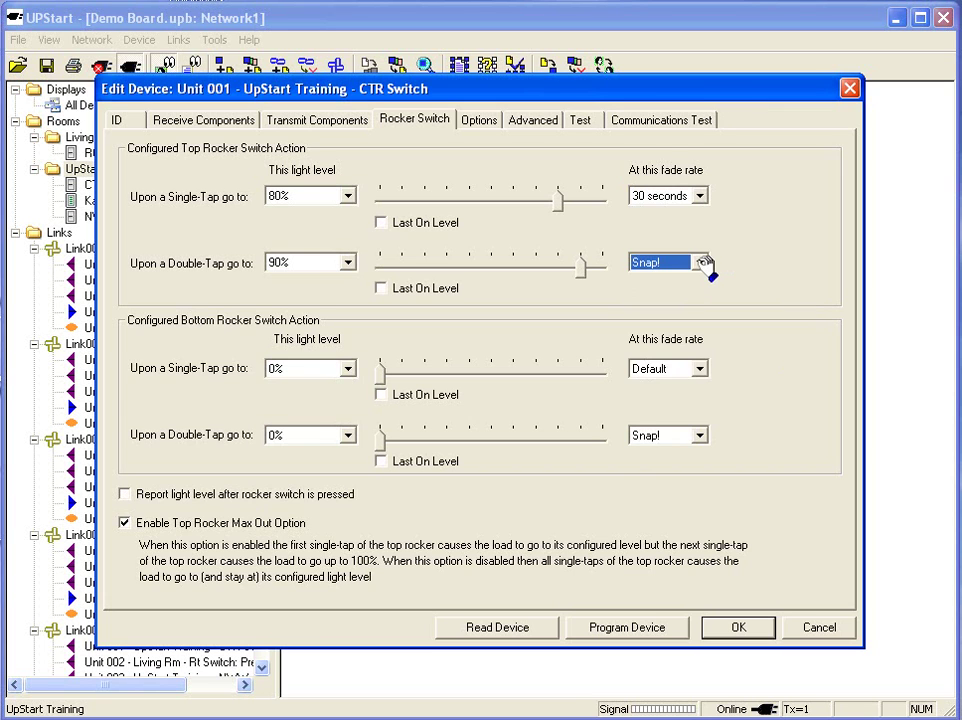
{"action": "left_click", "coordinate": [705, 263]}
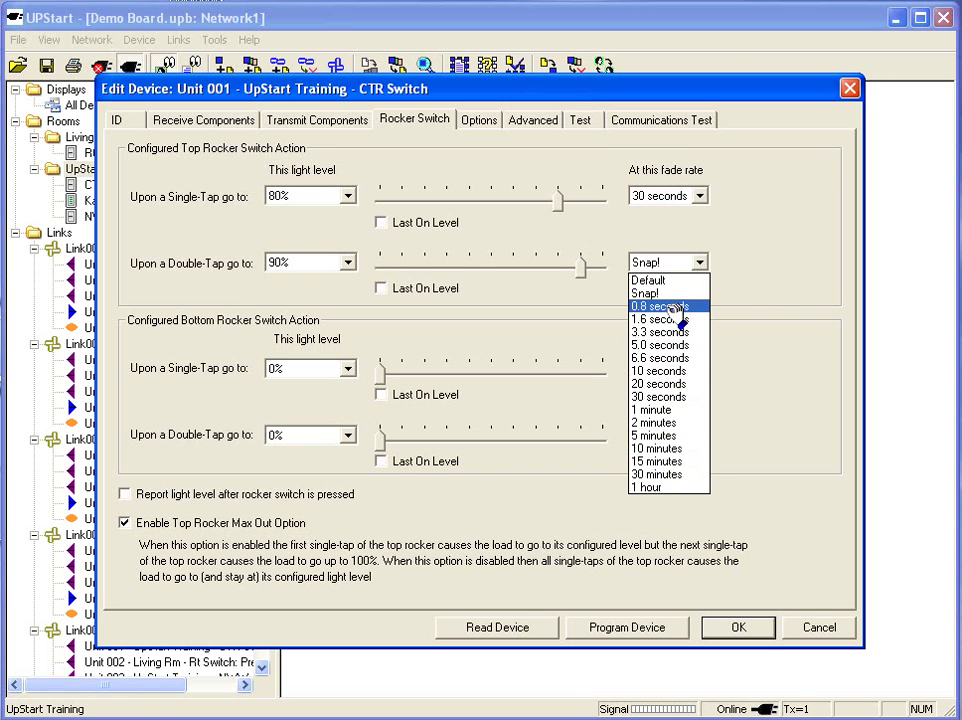
{"action": "left_click", "coordinate": [745, 309]}
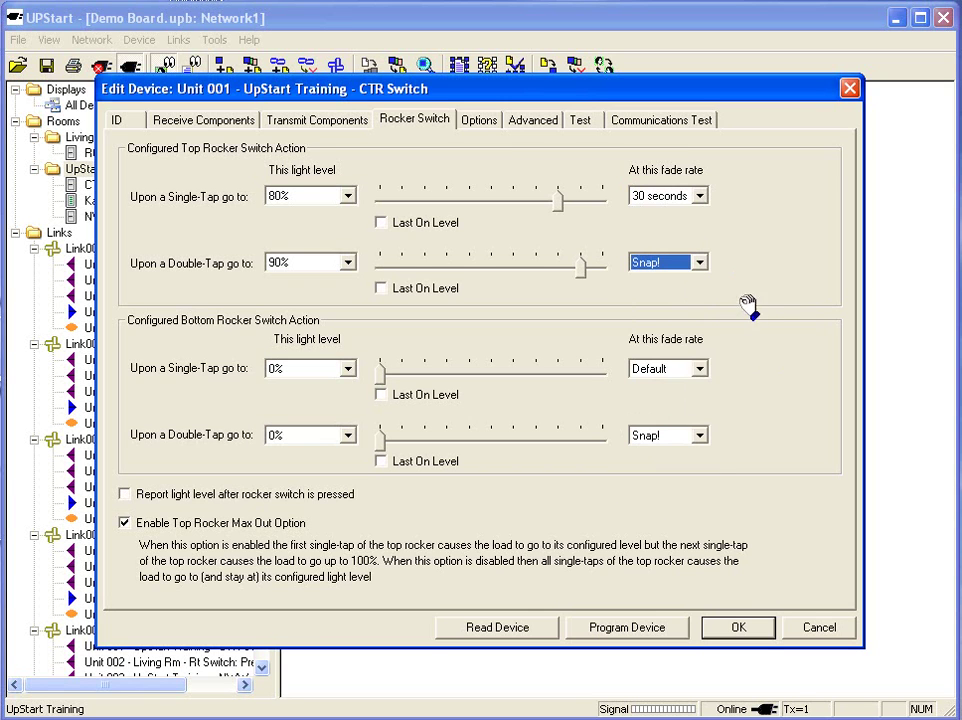
{"action": "left_click", "coordinate": [382, 224]}
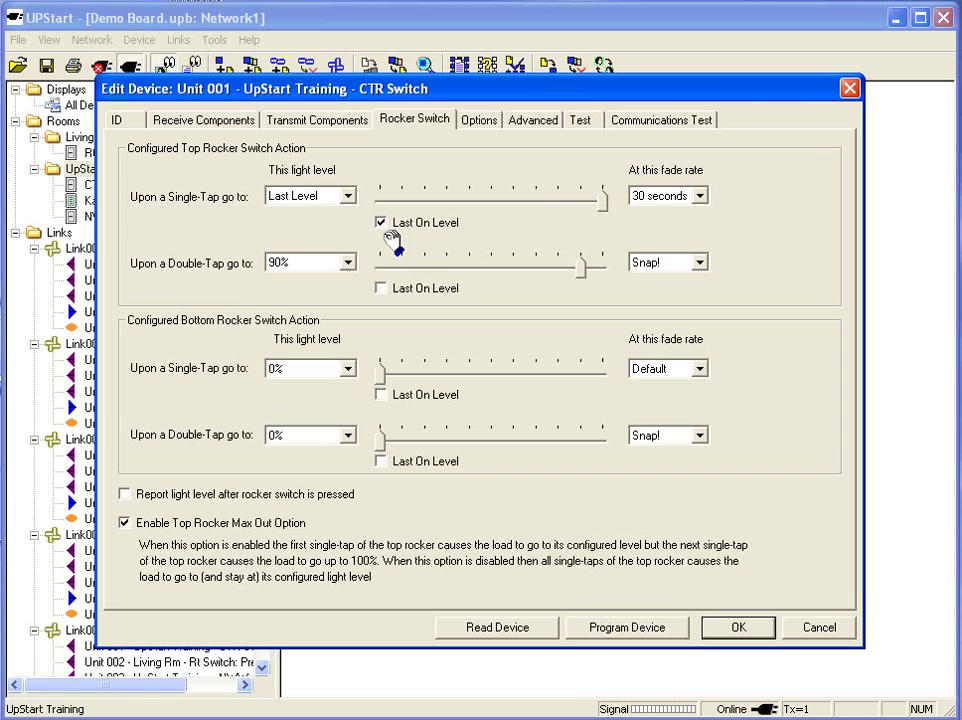
{"action": "left_click", "coordinate": [384, 223]}
Step: Set the bottom single-tap fade rate to 5.0 seconds and its level to 53%
{"action": "left_click", "coordinate": [700, 369]}
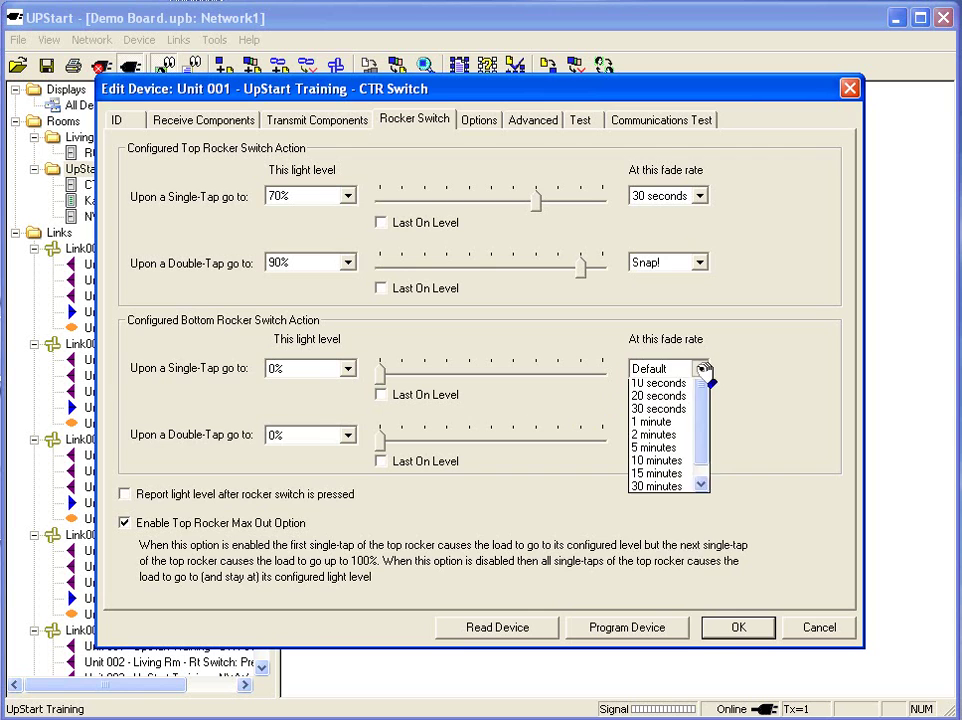
{"action": "left_click", "coordinate": [676, 454]}
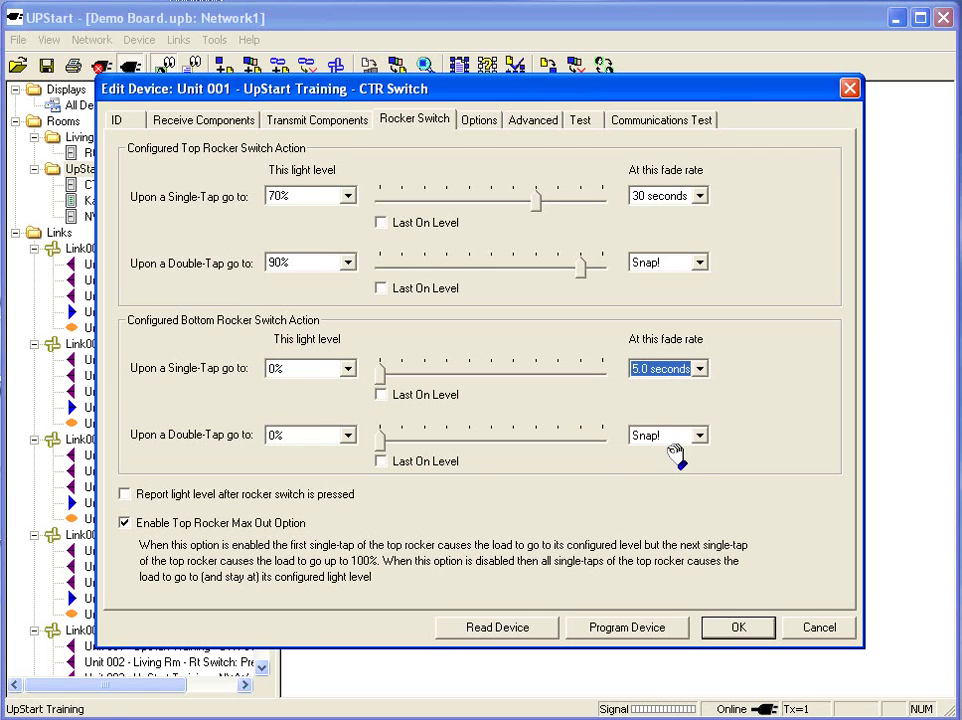
{"action": "left_click_drag", "start_coordinate": [382, 373], "coordinate": [501, 386]}
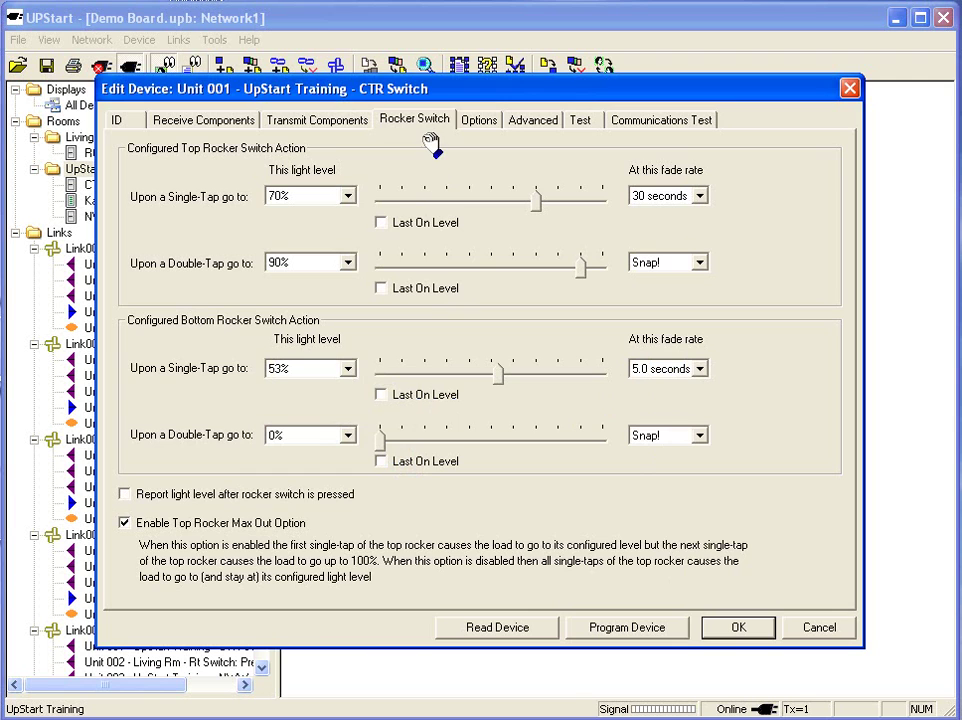
Step: Turn on 'Report light level after rocker switch is pressed' and turn off 'Enable Top Rocker Max Out Option'
{"action": "left_click", "coordinate": [128, 495]}
{"action": "left_click", "coordinate": [125, 522]}
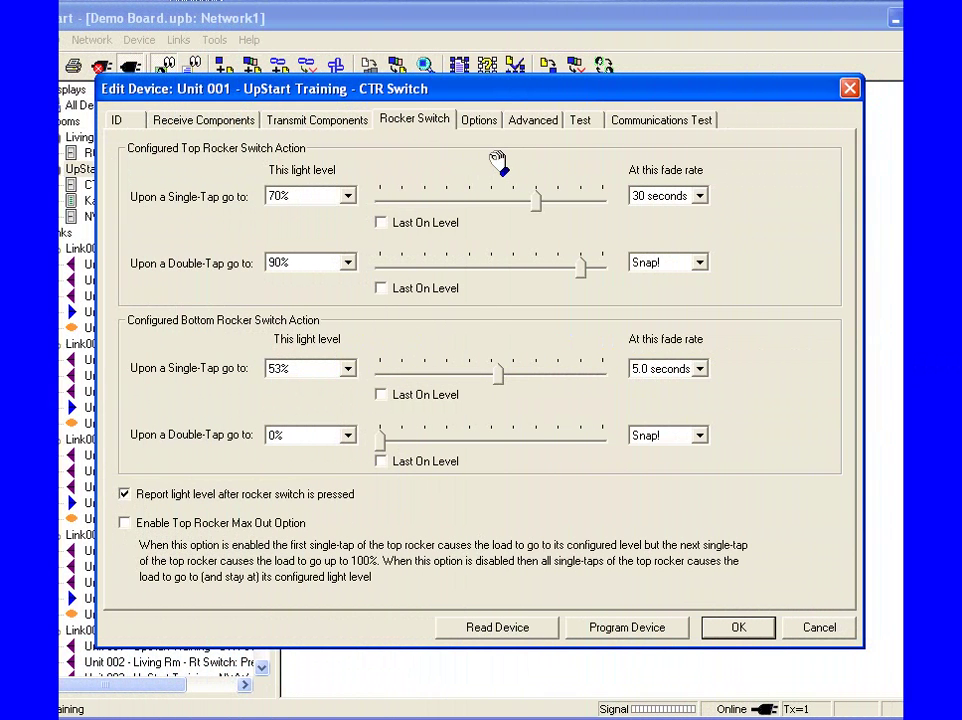
Step: On the Options page, leave Dimming Enabled and set the default fade rate to 5.0 seconds
{"action": "left_click", "coordinate": [480, 121]}
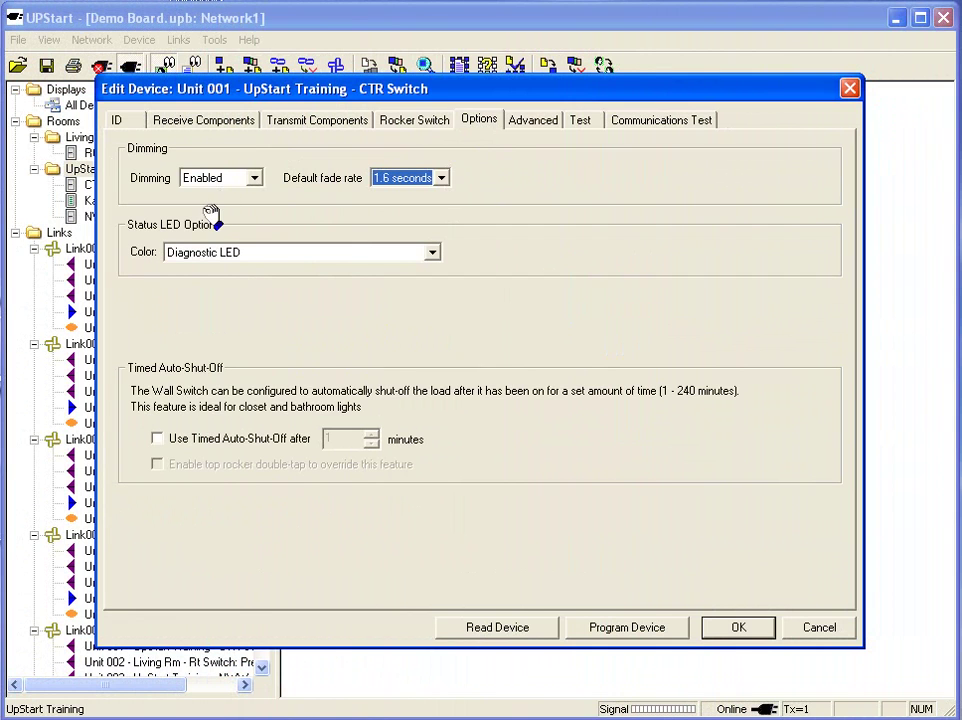
{"action": "left_click", "coordinate": [256, 180]}
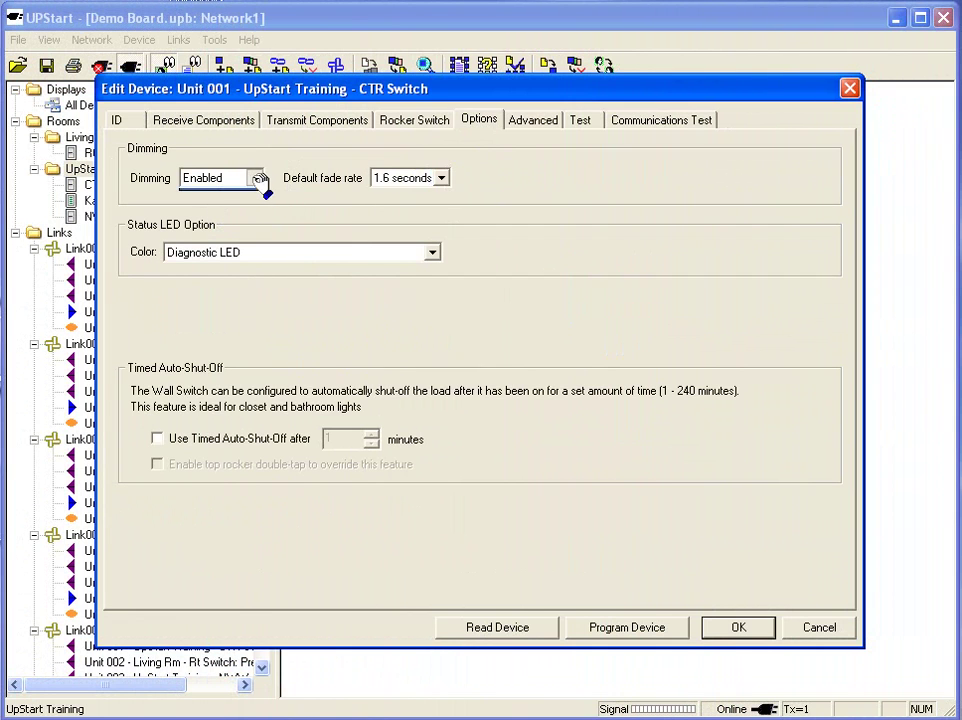
{"action": "left_click", "coordinate": [243, 199]}
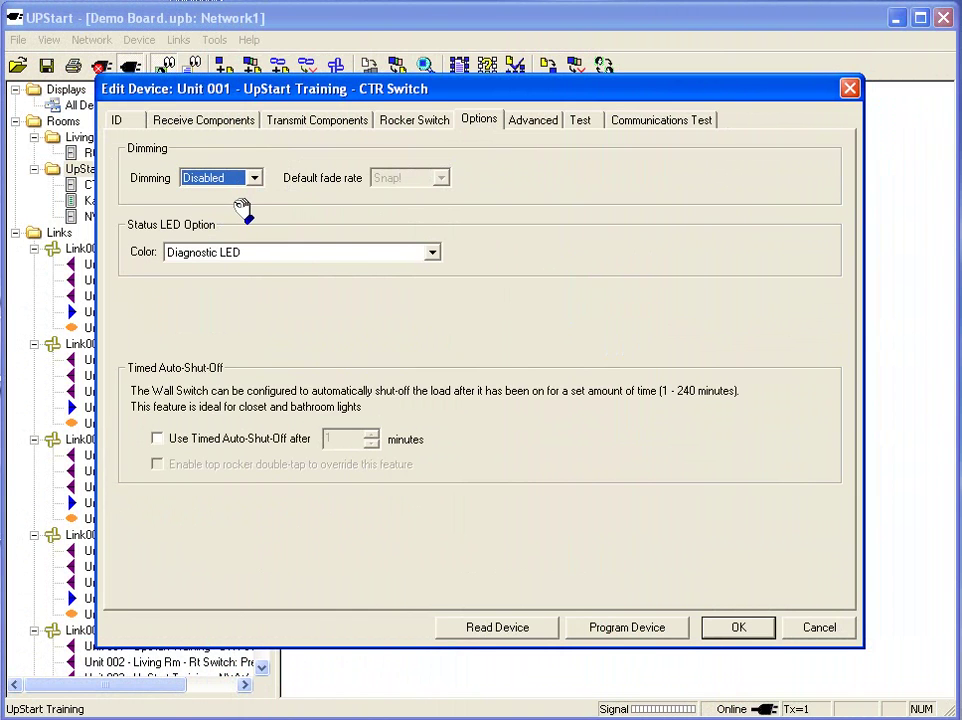
{"action": "left_click", "coordinate": [256, 180]}
{"action": "left_click", "coordinate": [250, 208]}
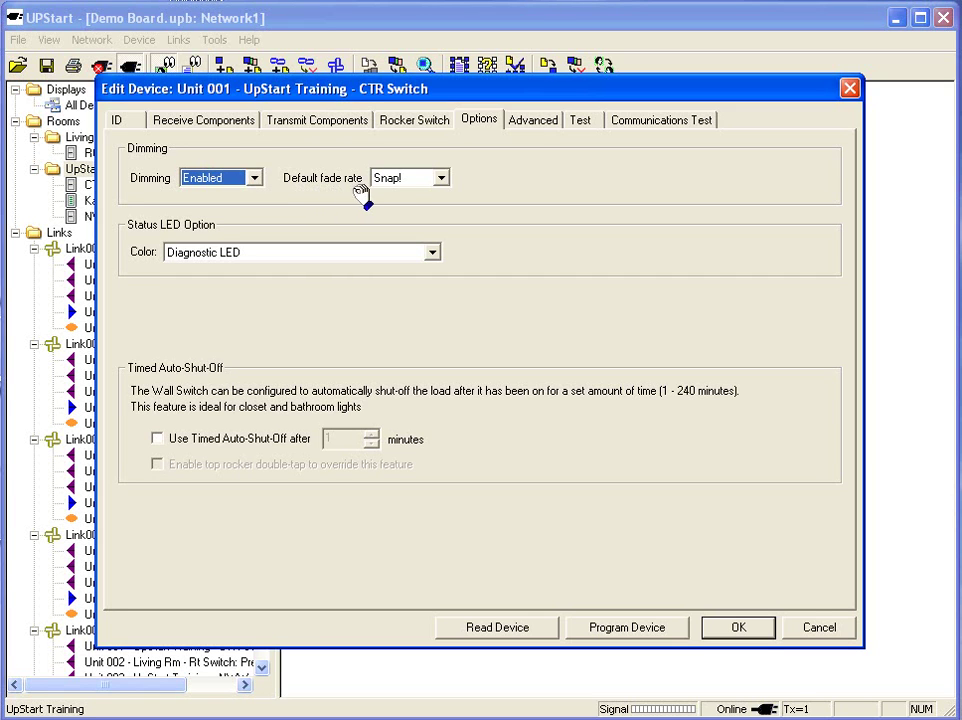
{"action": "left_click", "coordinate": [441, 178]}
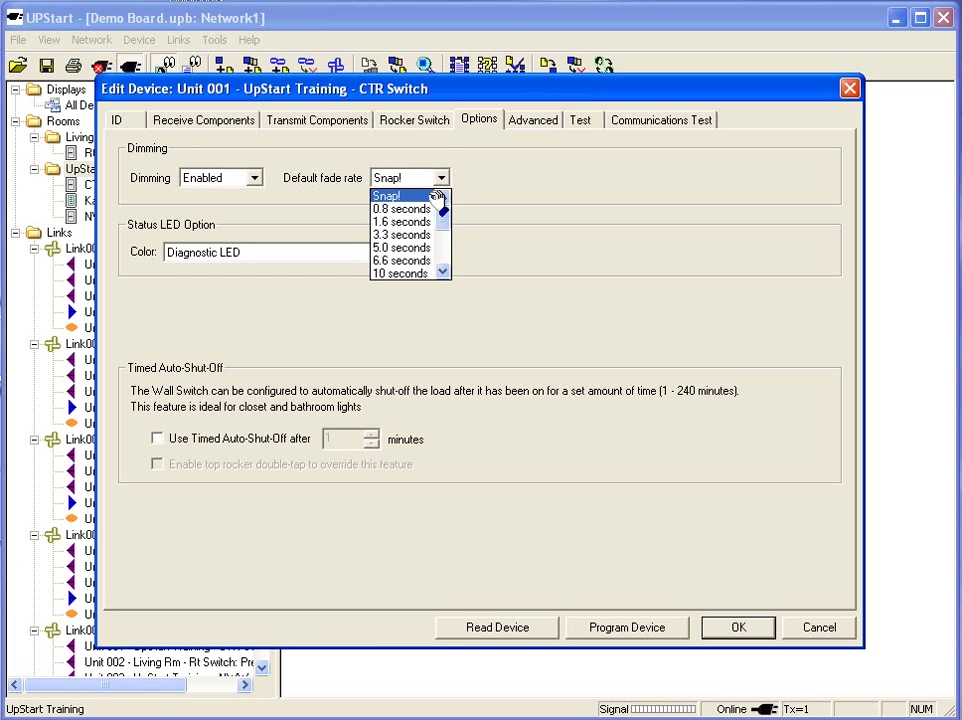
{"action": "left_click", "coordinate": [425, 247]}
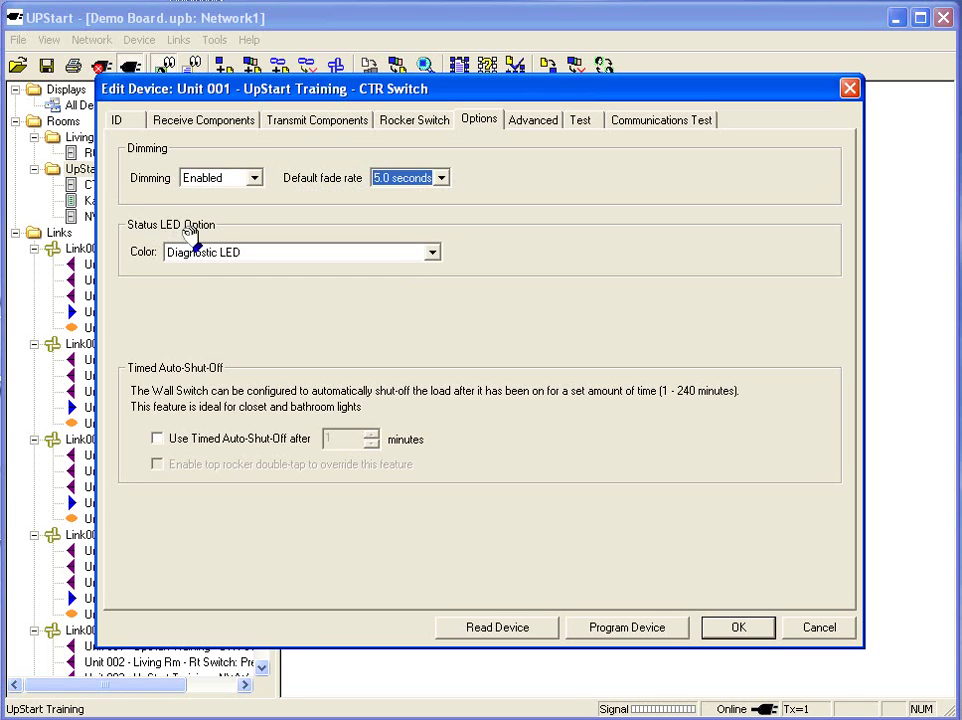
{"action": "left_click", "coordinate": [434, 253]}
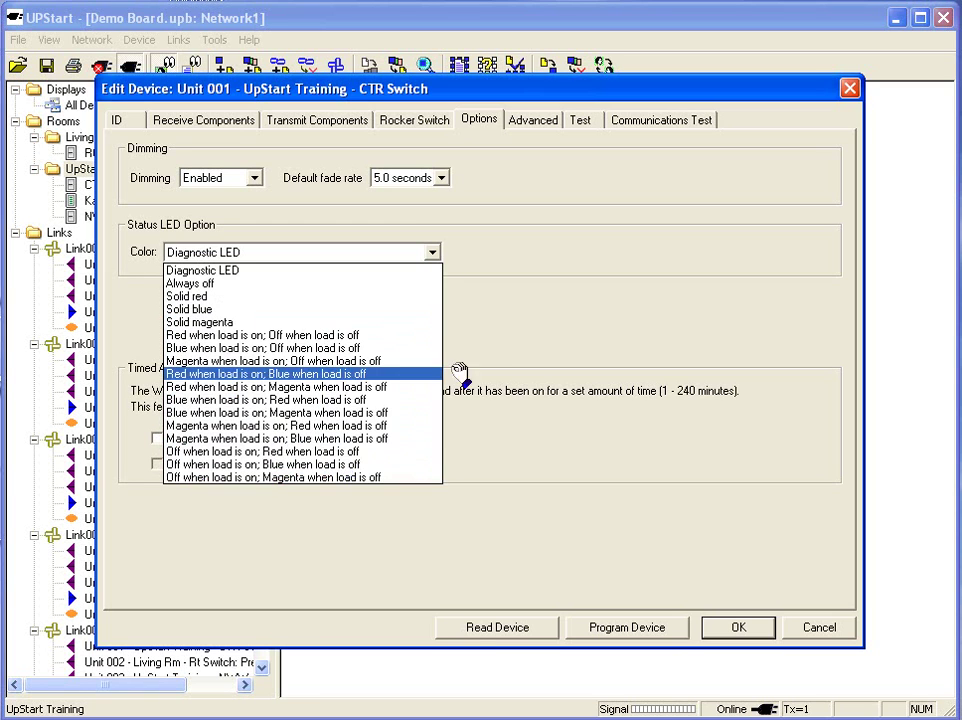
{"action": "left_click", "coordinate": [478, 343]}
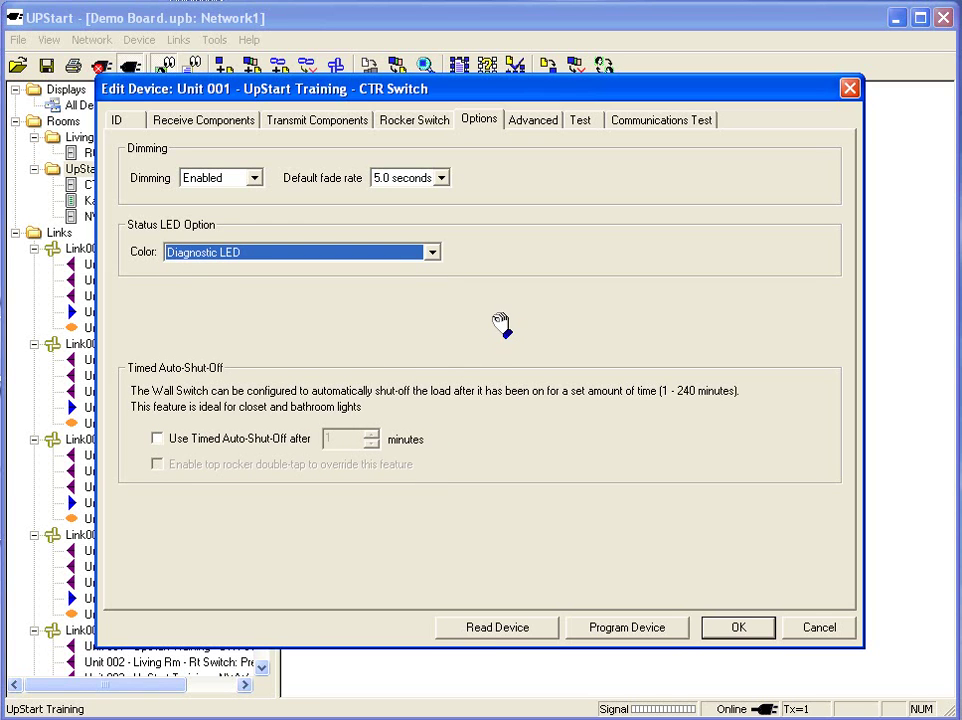
Step: Enable Timed Auto-Shut-Off after 25 minutes, overridable by a top rocker double-tap
{"action": "left_click", "coordinate": [157, 438]}
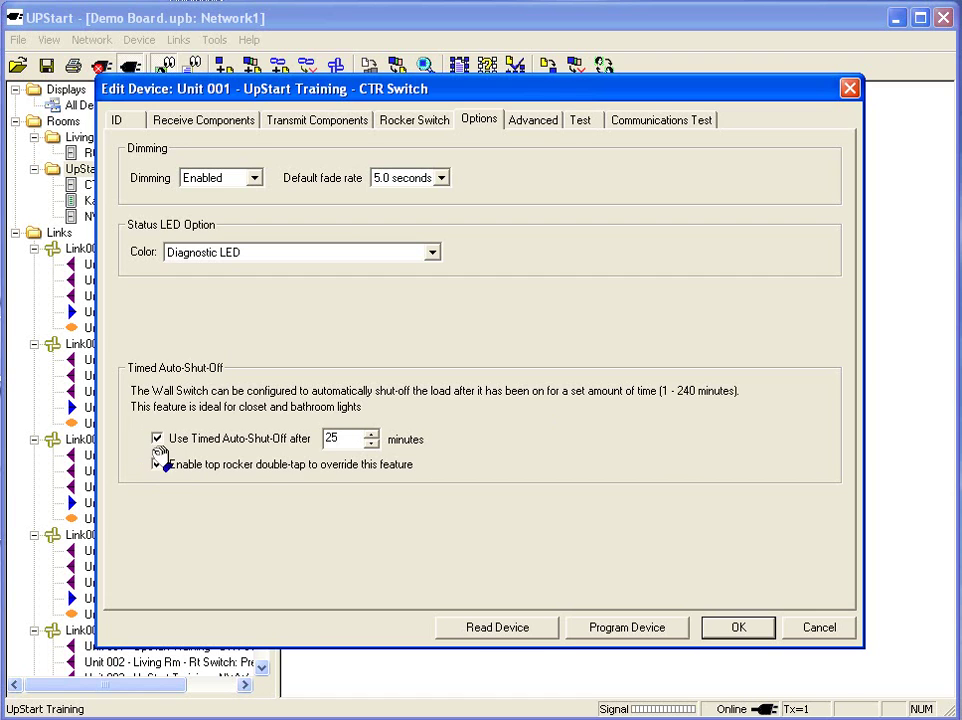
{"action": "left_click", "coordinate": [159, 465]}
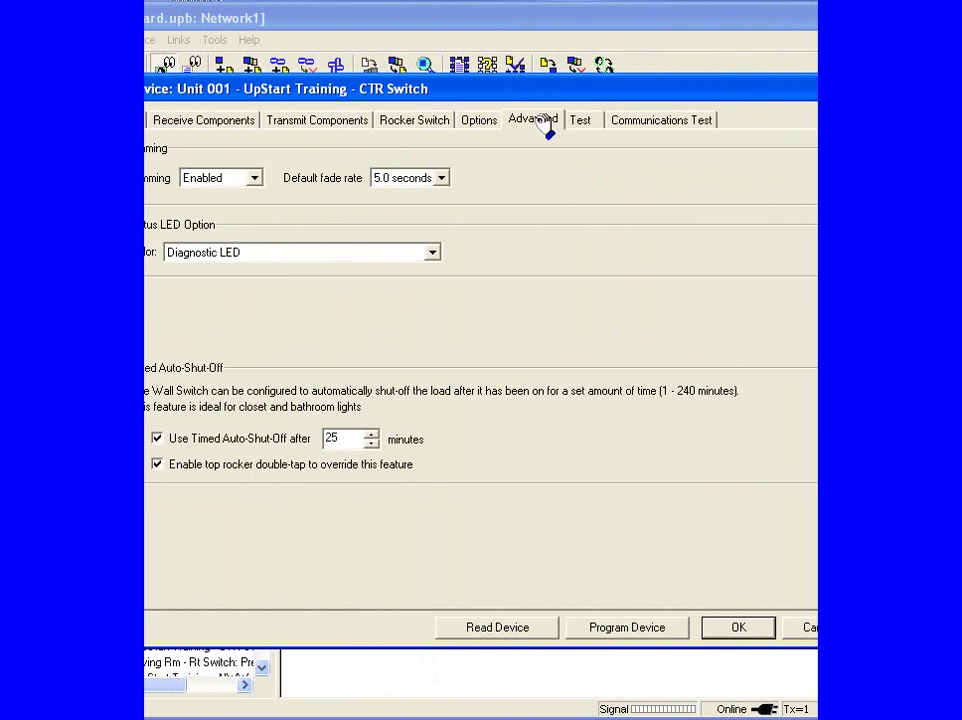
Step: On the Advanced page, choose Multi-Packet (4 attempts) and keep Link Packet as transmit type
{"action": "left_click", "coordinate": [547, 124]}
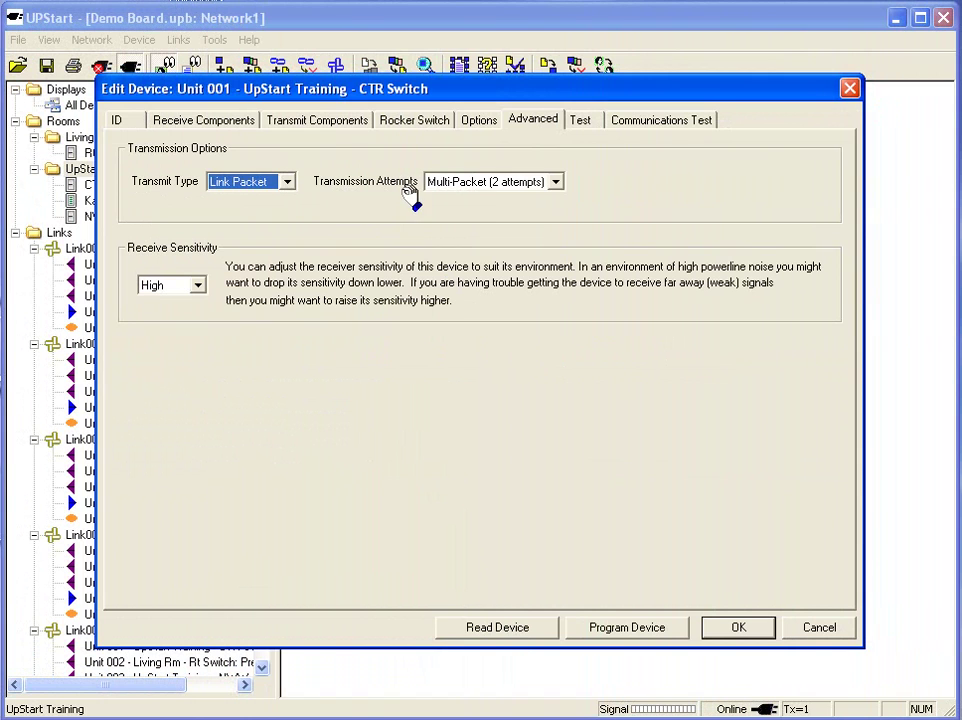
{"action": "left_click", "coordinate": [556, 183]}
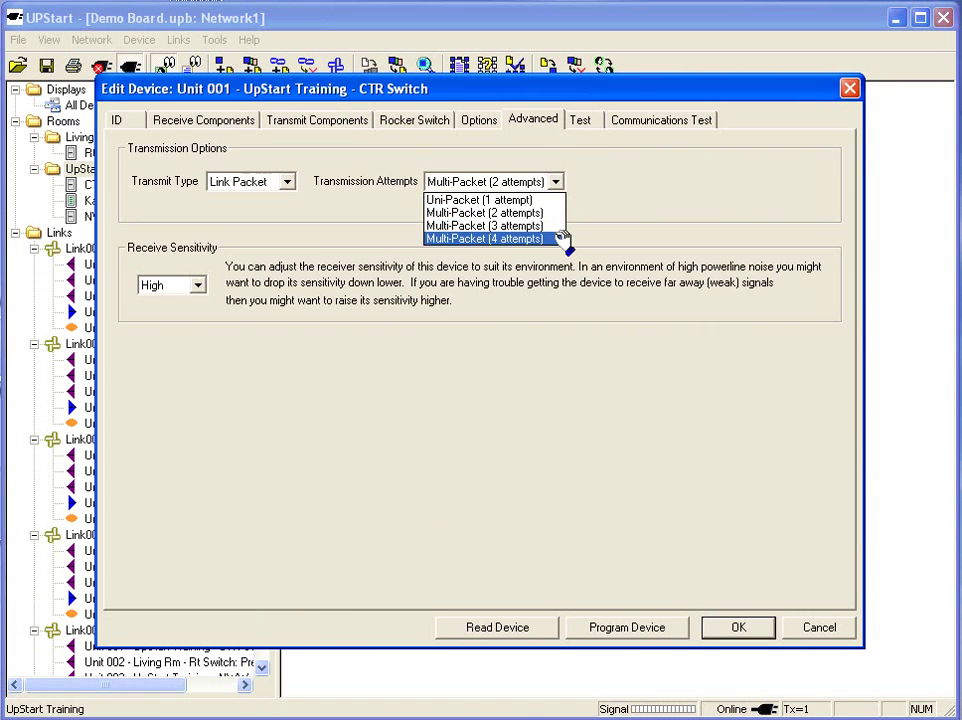
{"action": "left_click", "coordinate": [560, 239]}
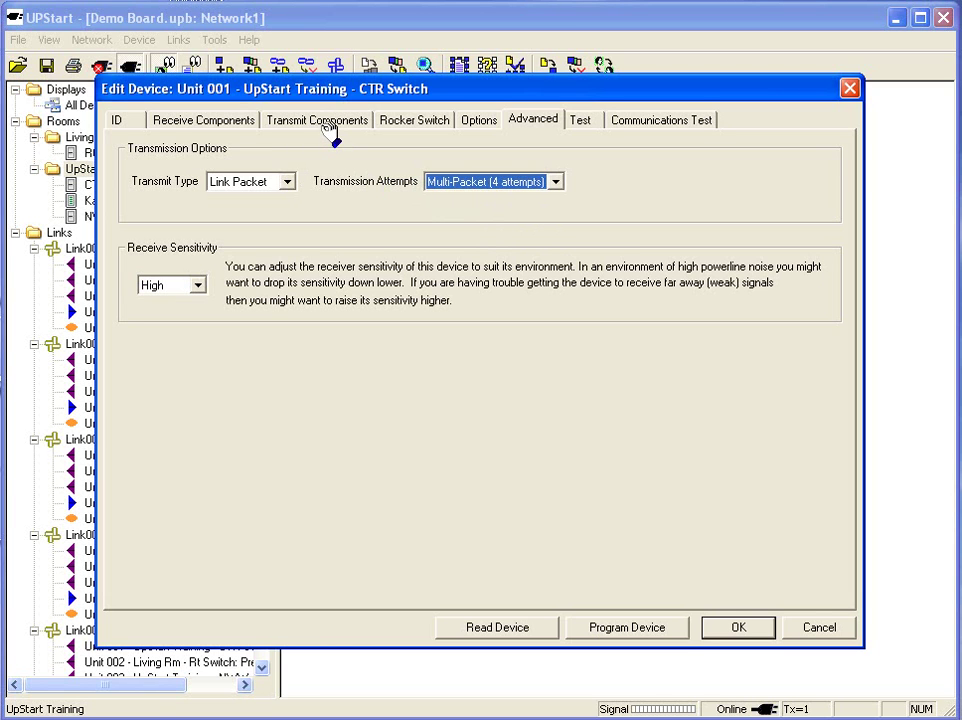
{"action": "left_click", "coordinate": [289, 182]}
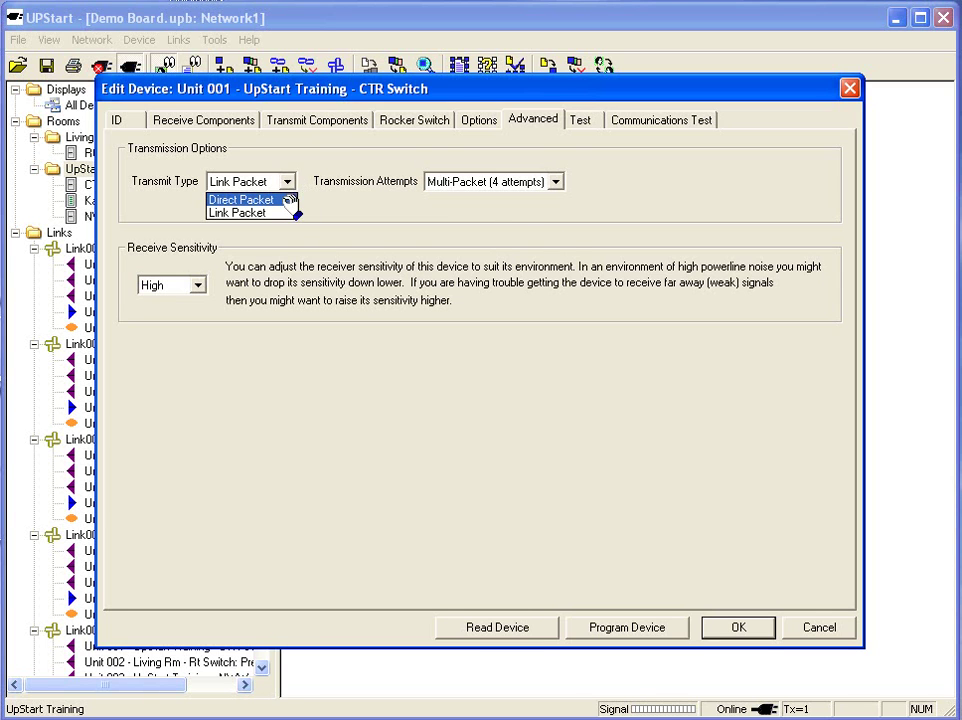
{"action": "left_click", "coordinate": [281, 212]}
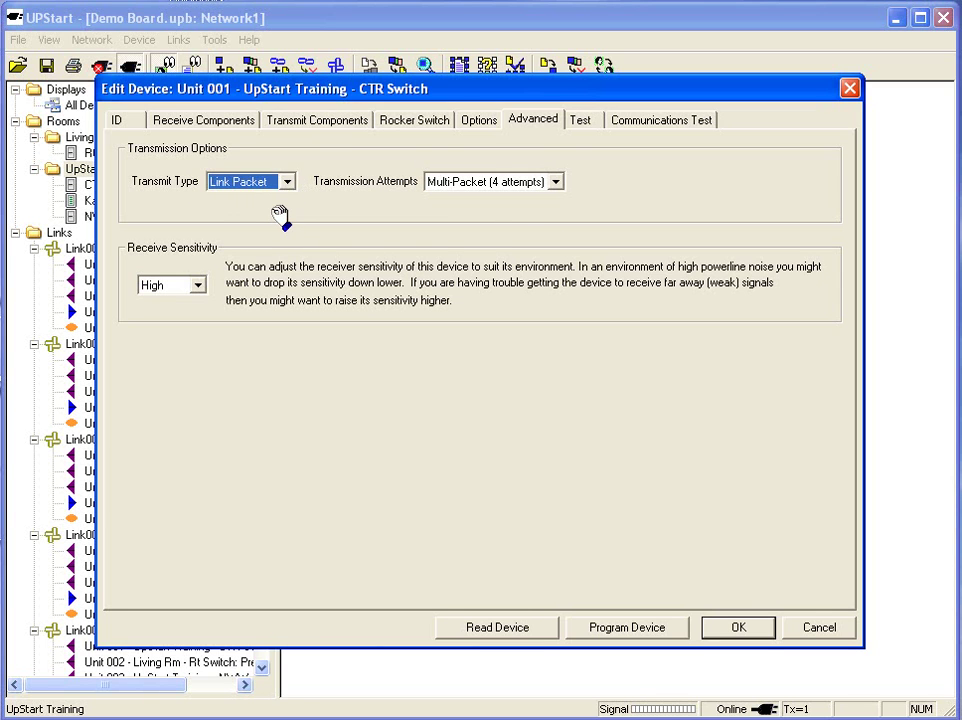
Step: Lower receive sensitivity to Low, then bring up the switch's Test page
{"action": "left_click", "coordinate": [200, 285]}
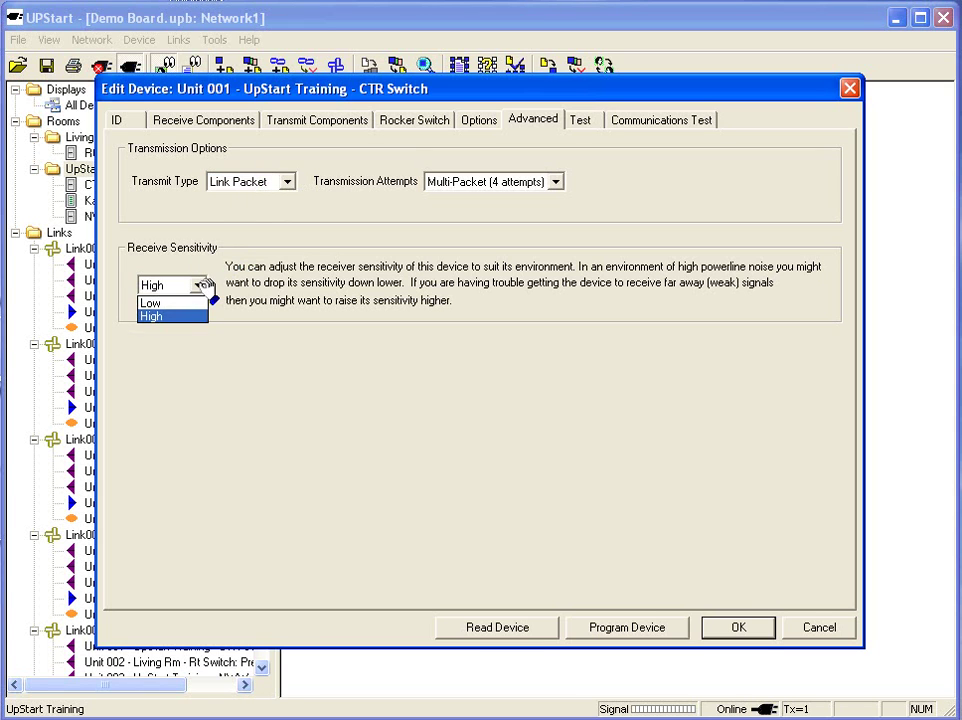
{"action": "left_click", "coordinate": [203, 302]}
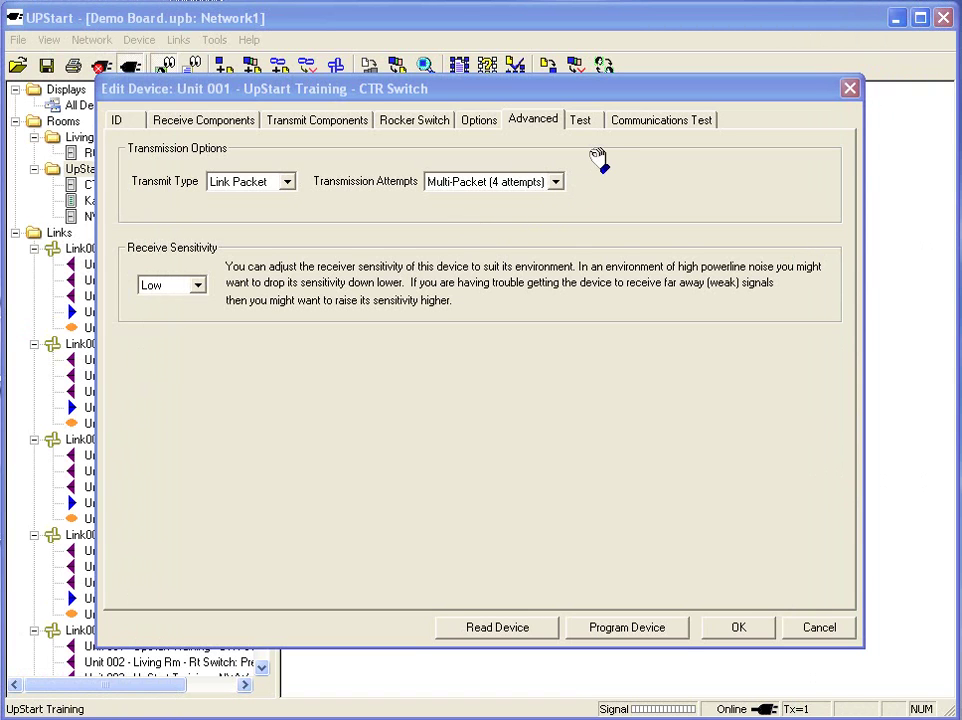
{"action": "left_click", "coordinate": [582, 121]}
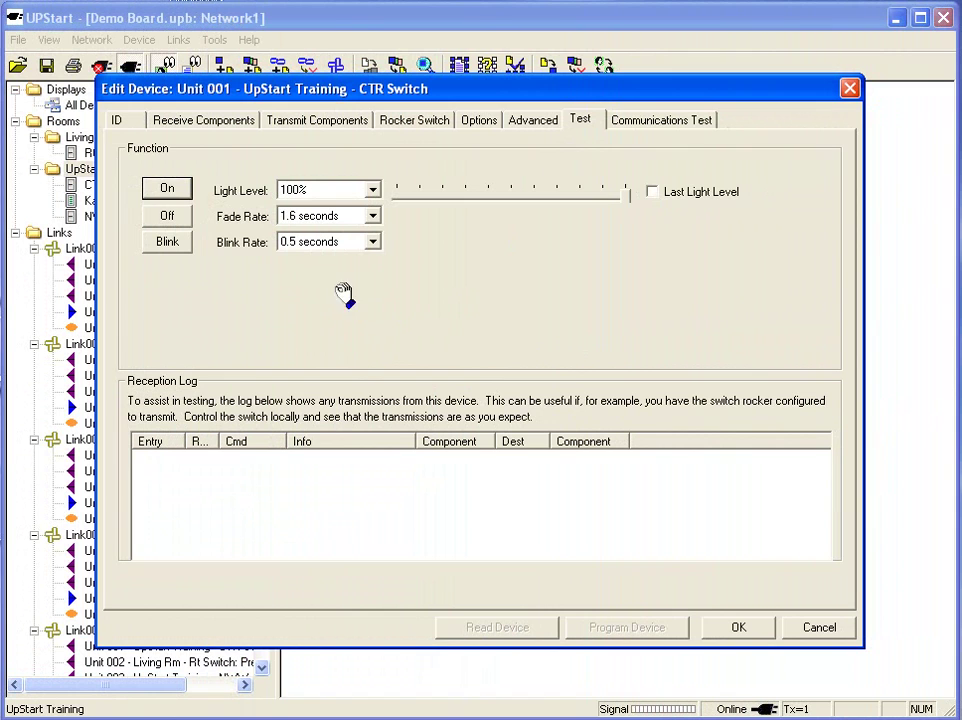
Step: Cycle the switch's load On, Off, Blink and Off, then bring up the Communications Test page
{"action": "left_click", "coordinate": [170, 189]}
{"action": "left_click", "coordinate": [170, 216]}
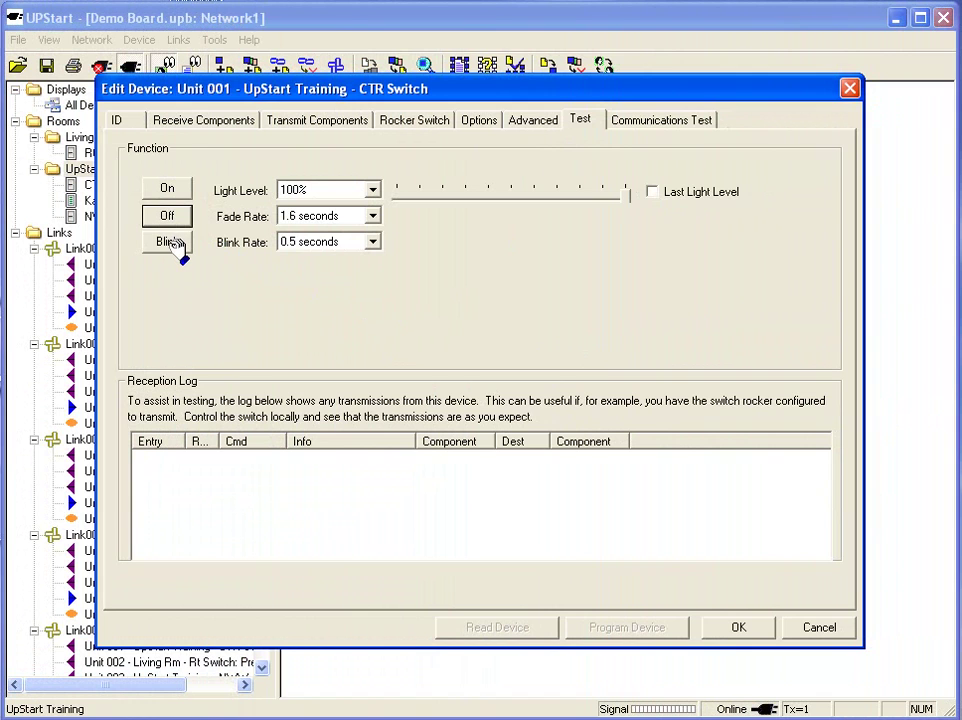
{"action": "left_click", "coordinate": [168, 242]}
{"action": "left_click", "coordinate": [170, 216]}
{"action": "left_click", "coordinate": [664, 121]}
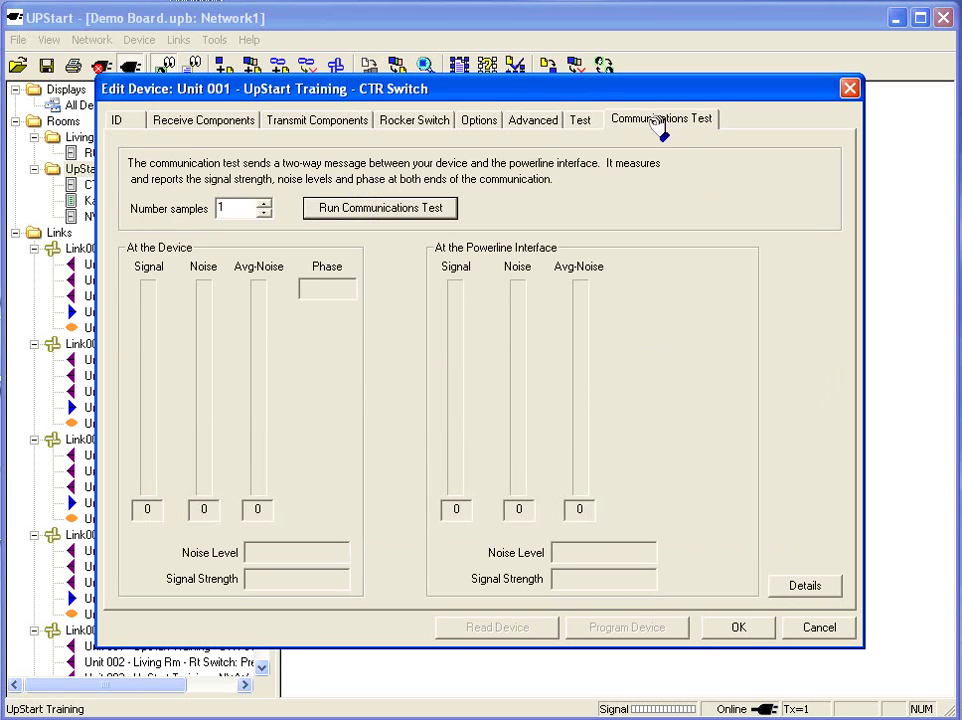
Step: Run the communications test, then rerun it with Number samples raised to 3
{"action": "left_click", "coordinate": [390, 210]}
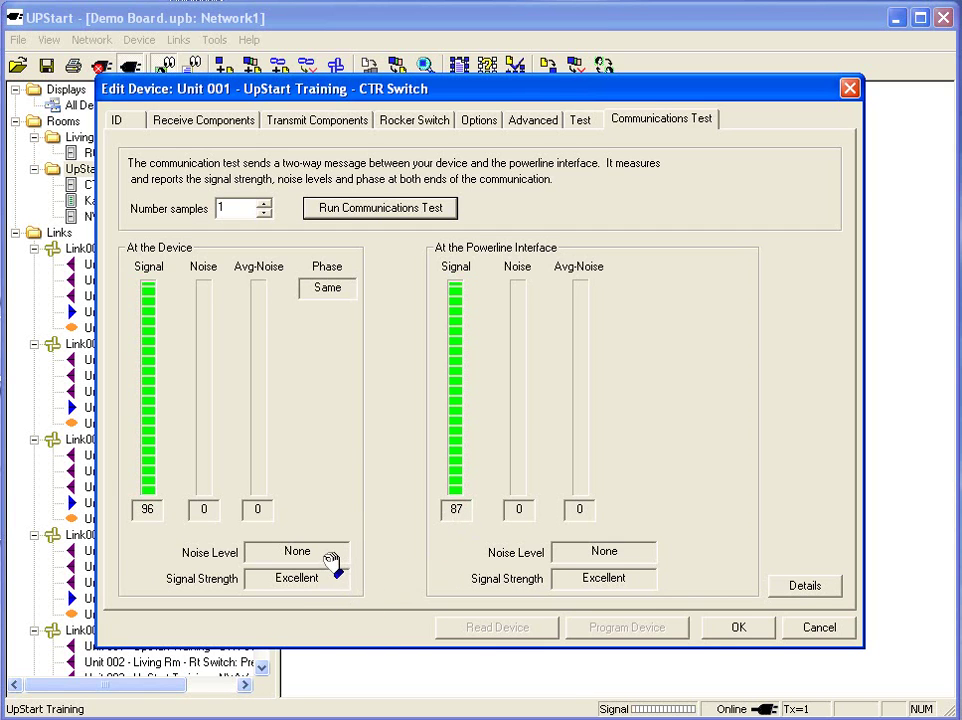
{"action": "left_click_drag", "start_coordinate": [329, 559], "coordinate": [268, 563]}
{"action": "left_click", "coordinate": [265, 203]}
{"action": "left_click", "coordinate": [265, 203]}
{"action": "left_click", "coordinate": [340, 208]}
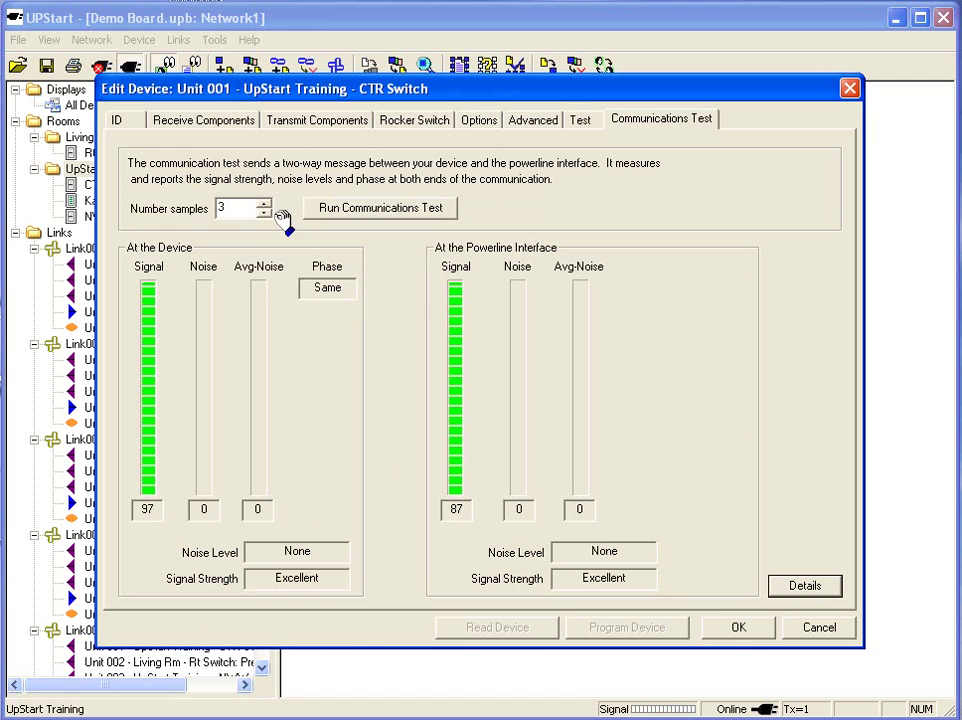
Step: On Transmit Components, set the top rocker's Link Name to Link003
{"action": "left_click", "coordinate": [297, 120]}
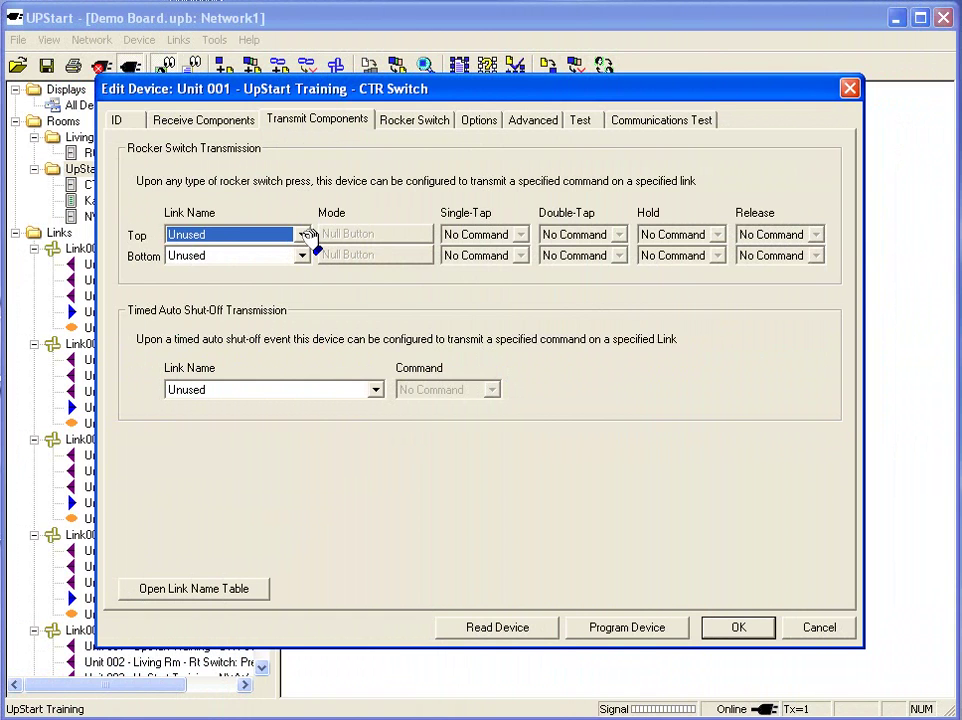
{"action": "left_click", "coordinate": [302, 235]}
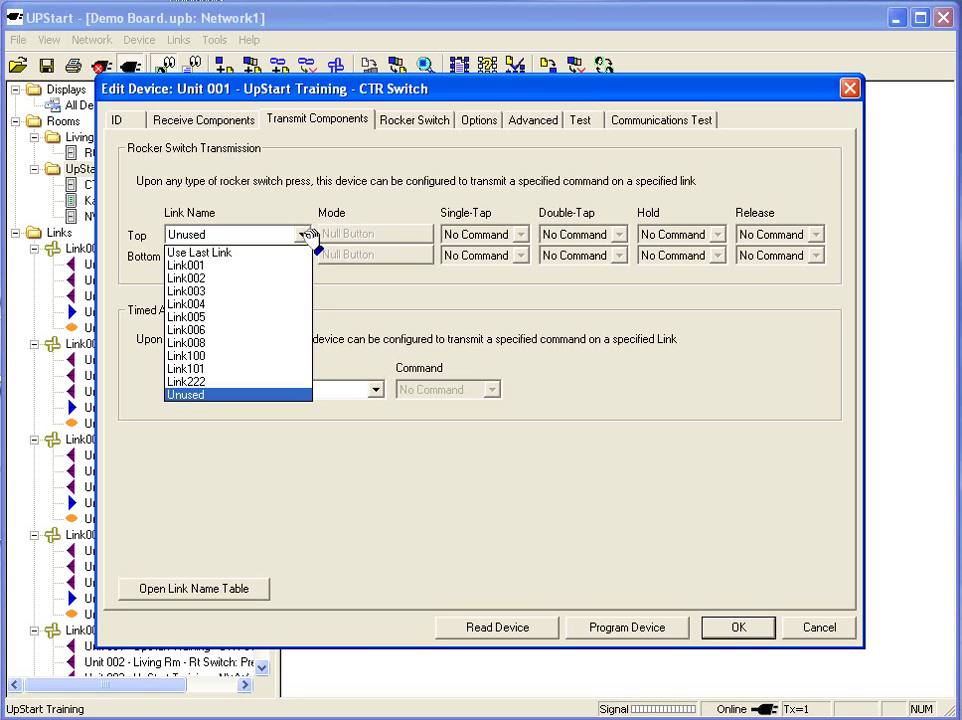
{"action": "left_click", "coordinate": [300, 291]}
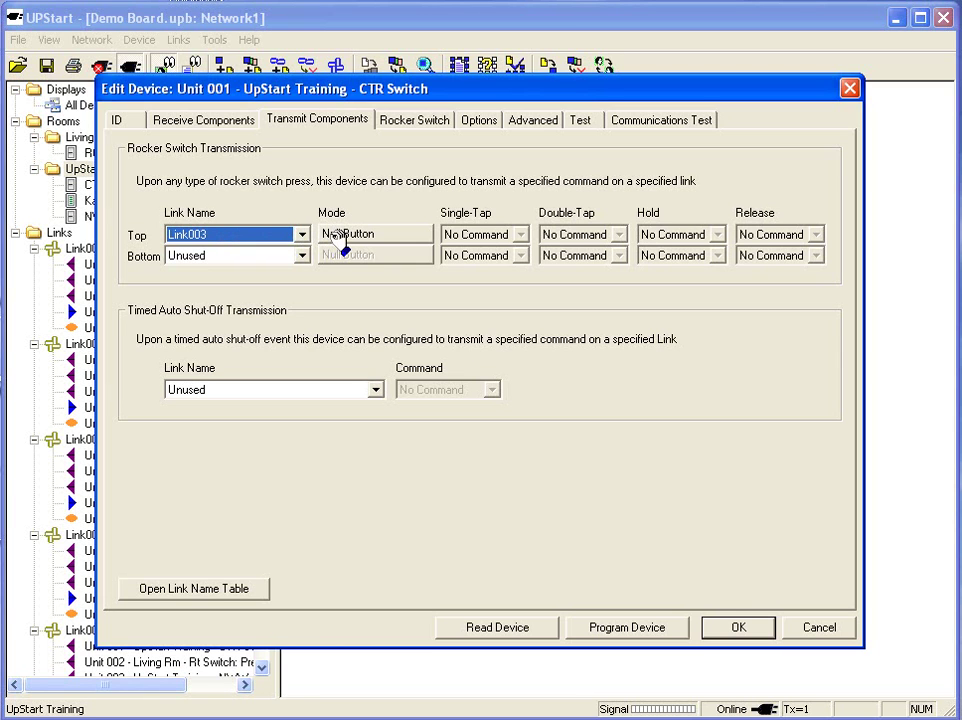
Step: Change the top rocker's mode to Custom Rocker
{"action": "left_click", "coordinate": [396, 239]}
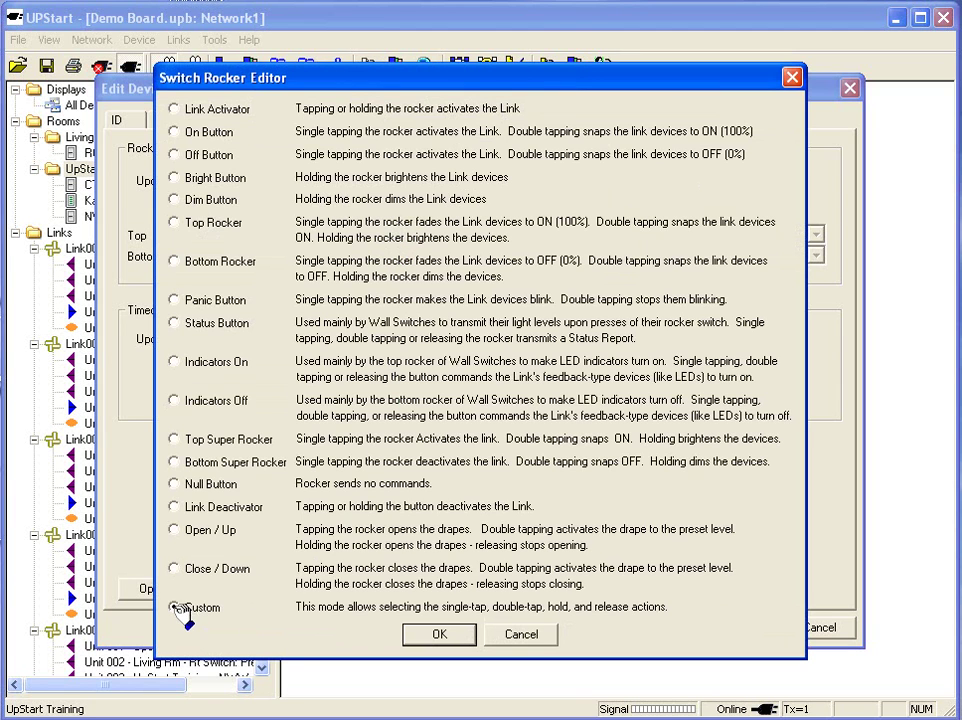
{"action": "left_click", "coordinate": [175, 607]}
{"action": "left_click", "coordinate": [440, 634]}
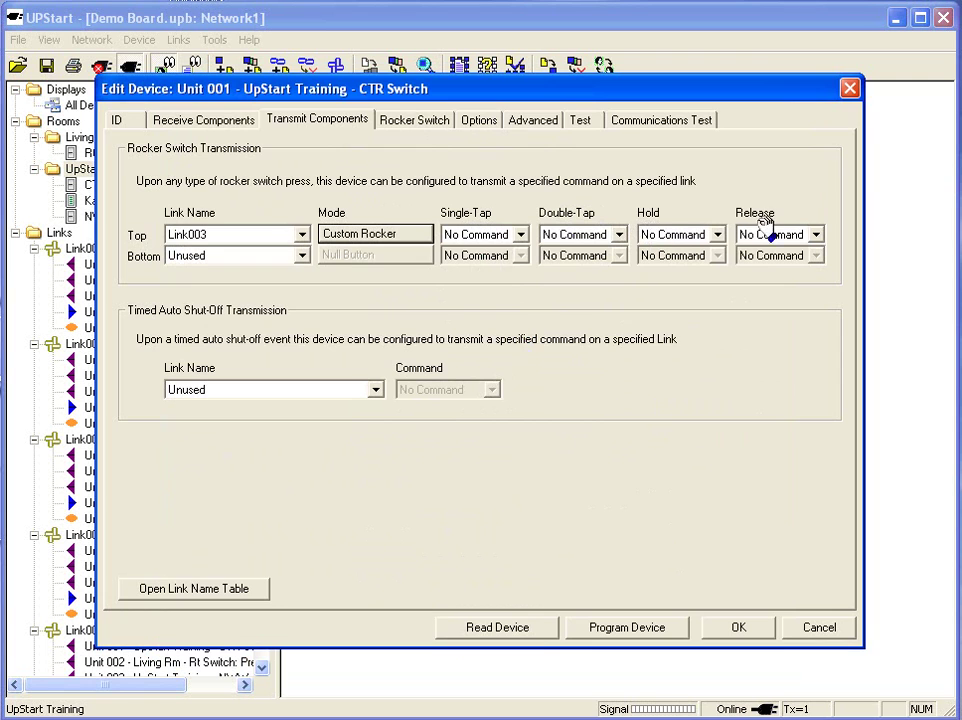
{"action": "left_click", "coordinate": [520, 234]}
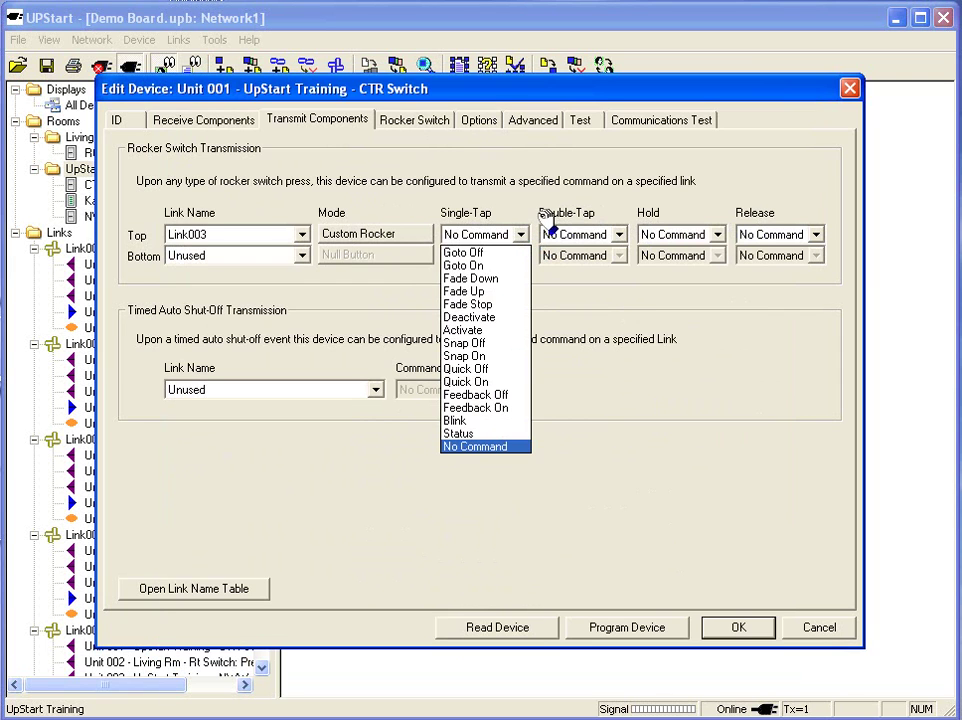
Step: Set the top rocker's double-tap to Activate, hold to Fade Up and release to Fade Stop
{"action": "left_click", "coordinate": [619, 236]}
{"action": "left_click", "coordinate": [619, 236]}
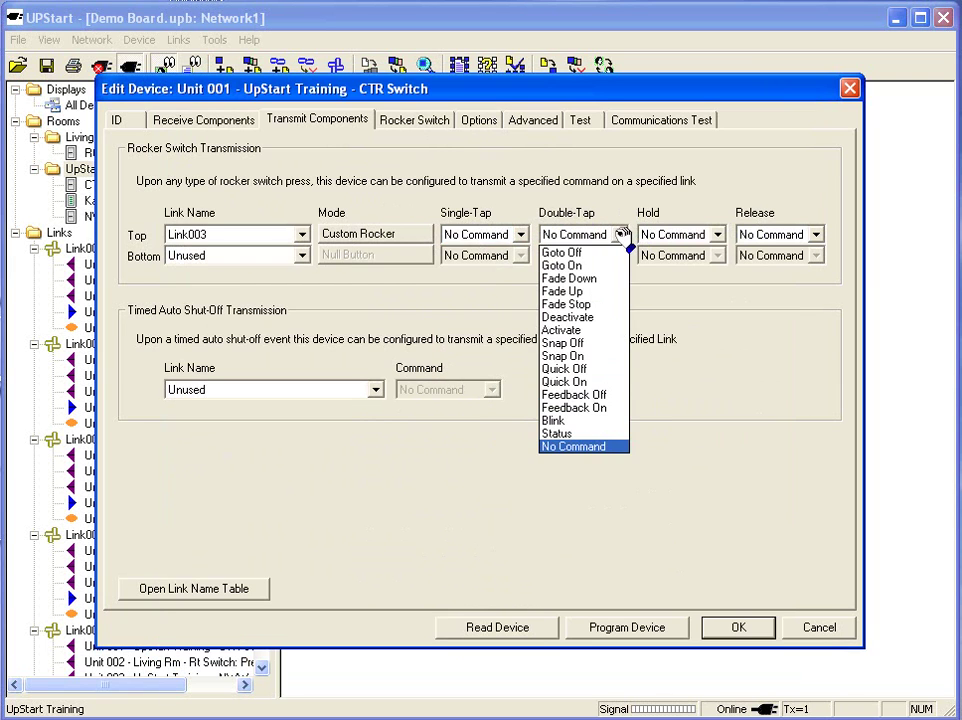
{"action": "left_click", "coordinate": [612, 330]}
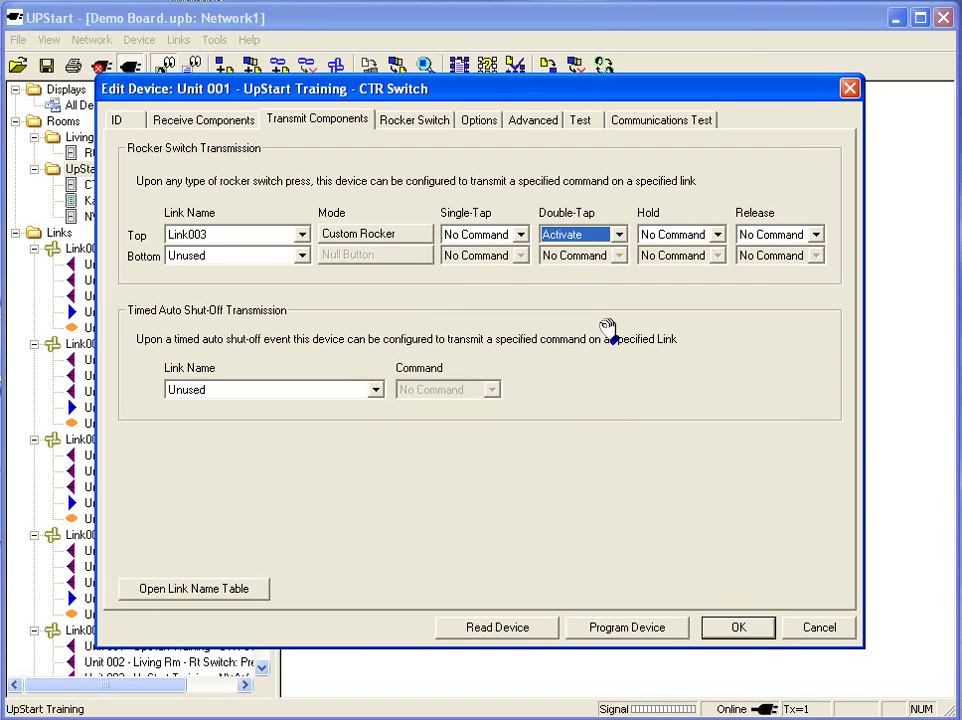
{"action": "left_click", "coordinate": [718, 235]}
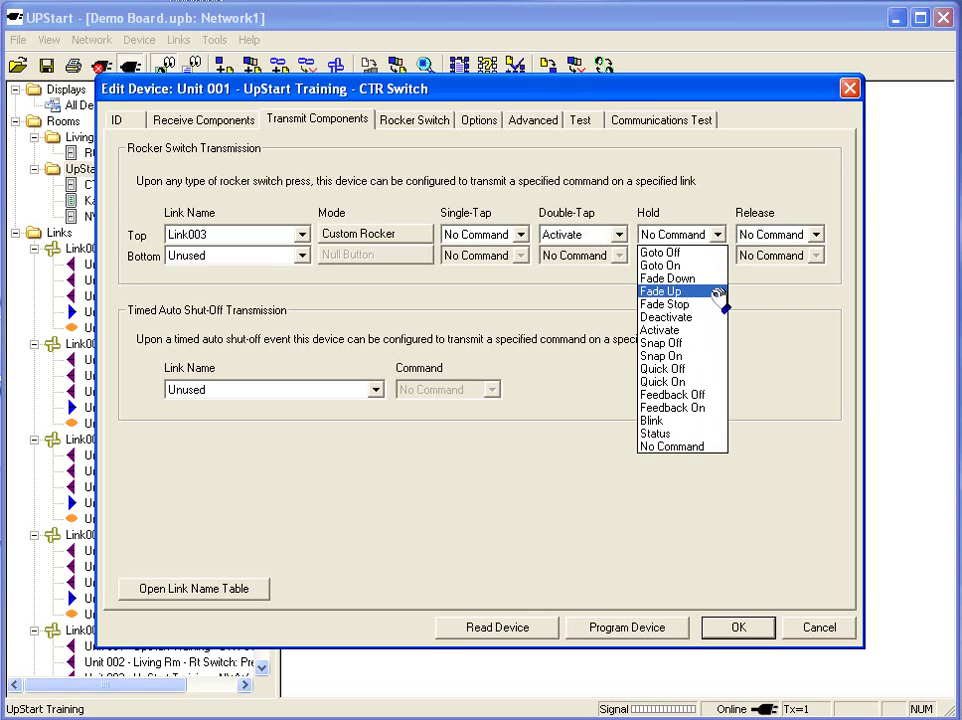
{"action": "left_click", "coordinate": [712, 288]}
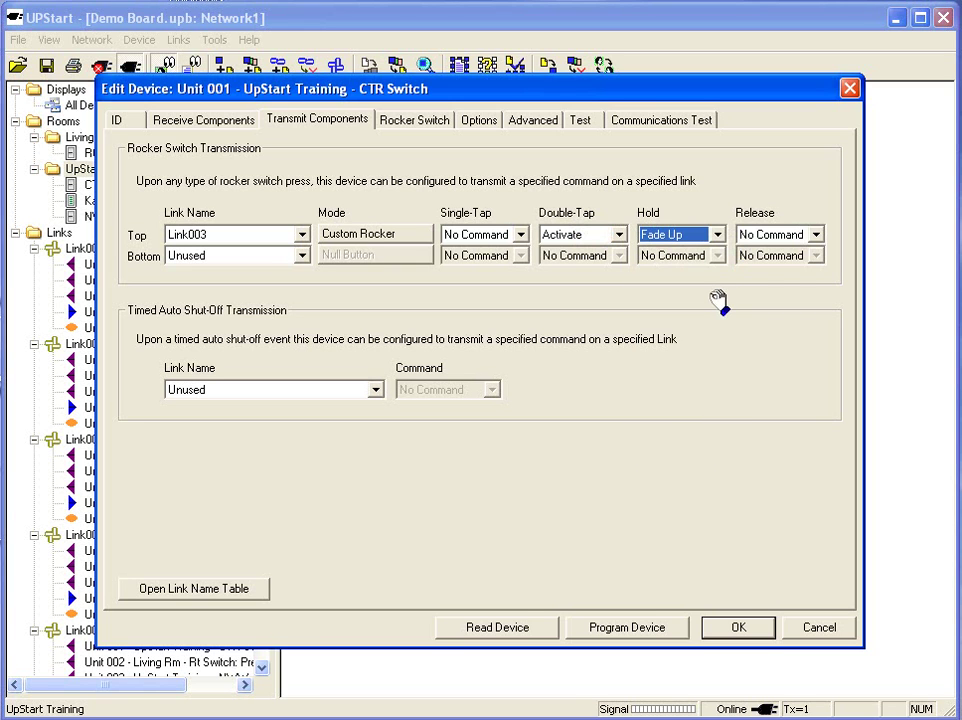
{"action": "left_click", "coordinate": [816, 235]}
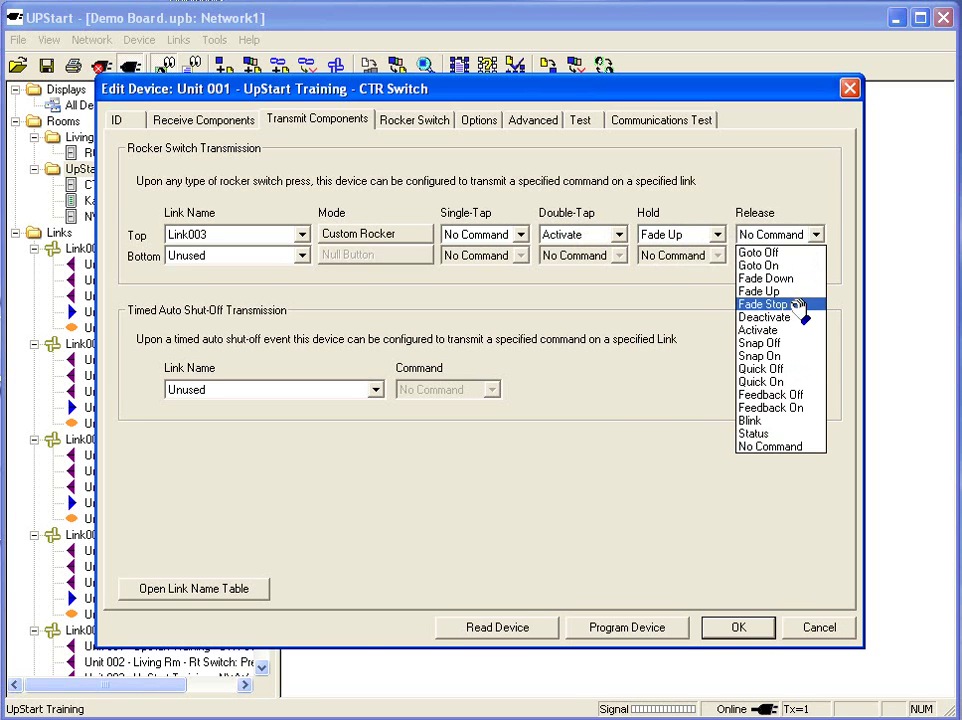
{"action": "left_click", "coordinate": [800, 304]}
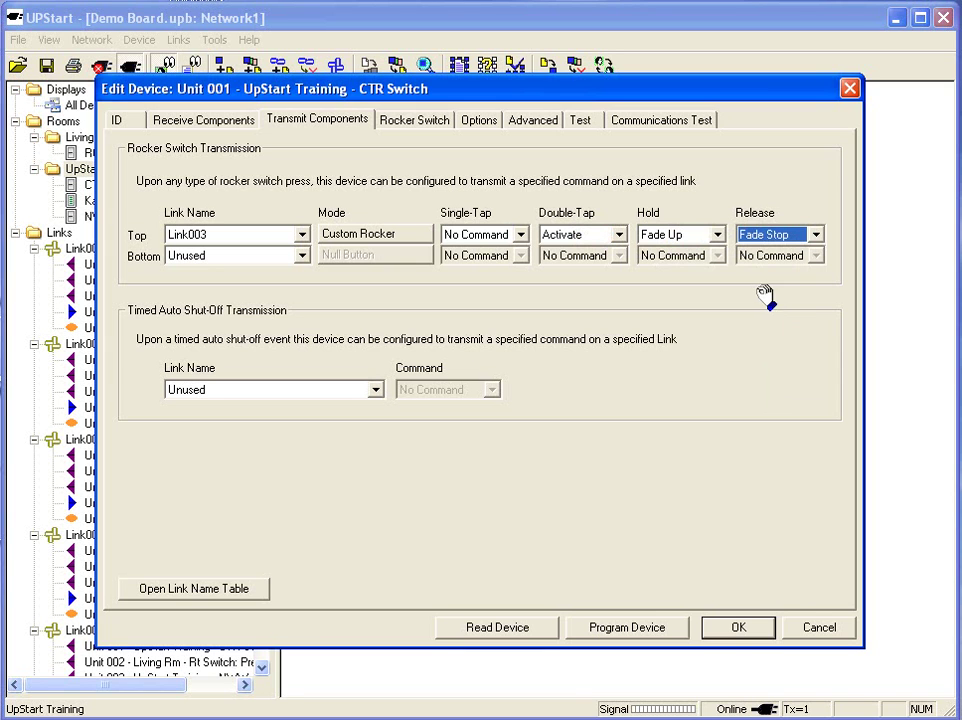
Step: Assign Link002 to the bottom rocker and switch it to Custom Rocker mode
{"action": "left_click", "coordinate": [308, 257]}
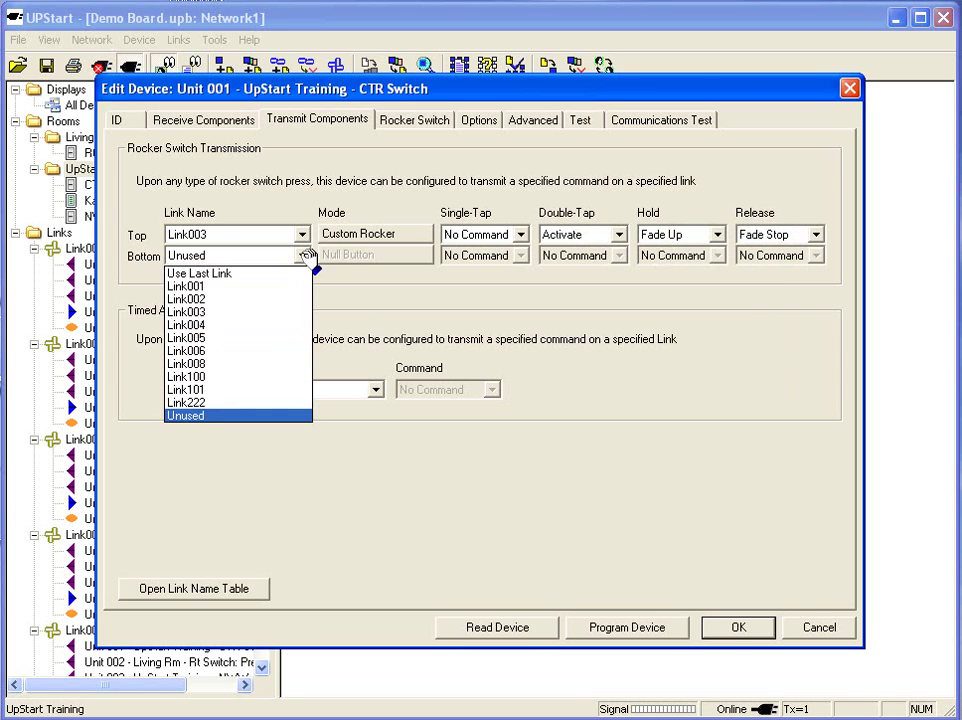
{"action": "left_click", "coordinate": [268, 300]}
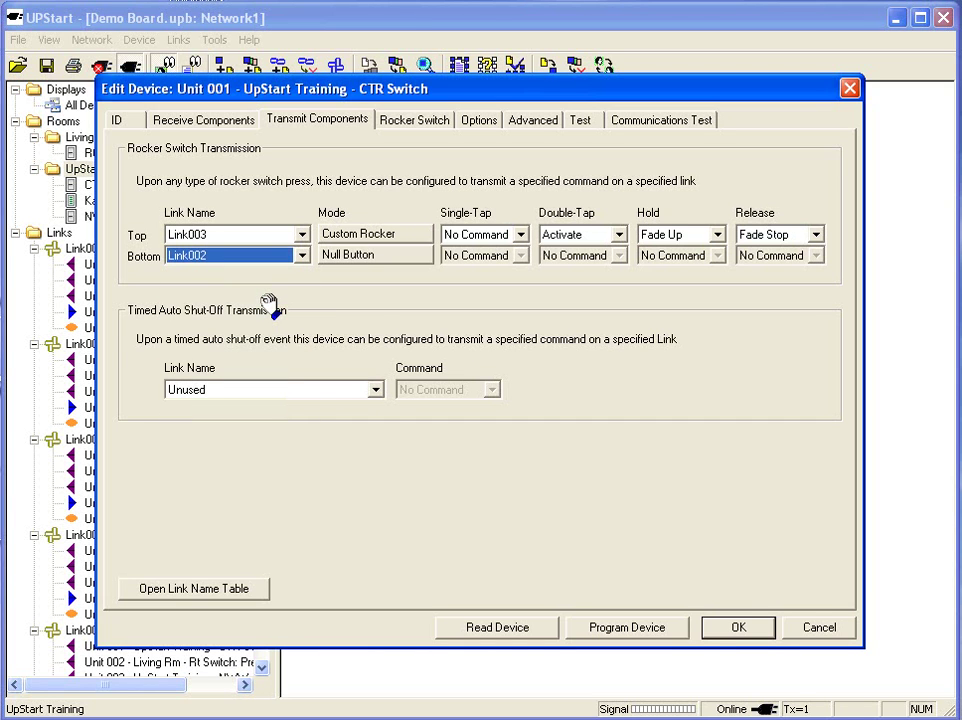
{"action": "left_click", "coordinate": [385, 256]}
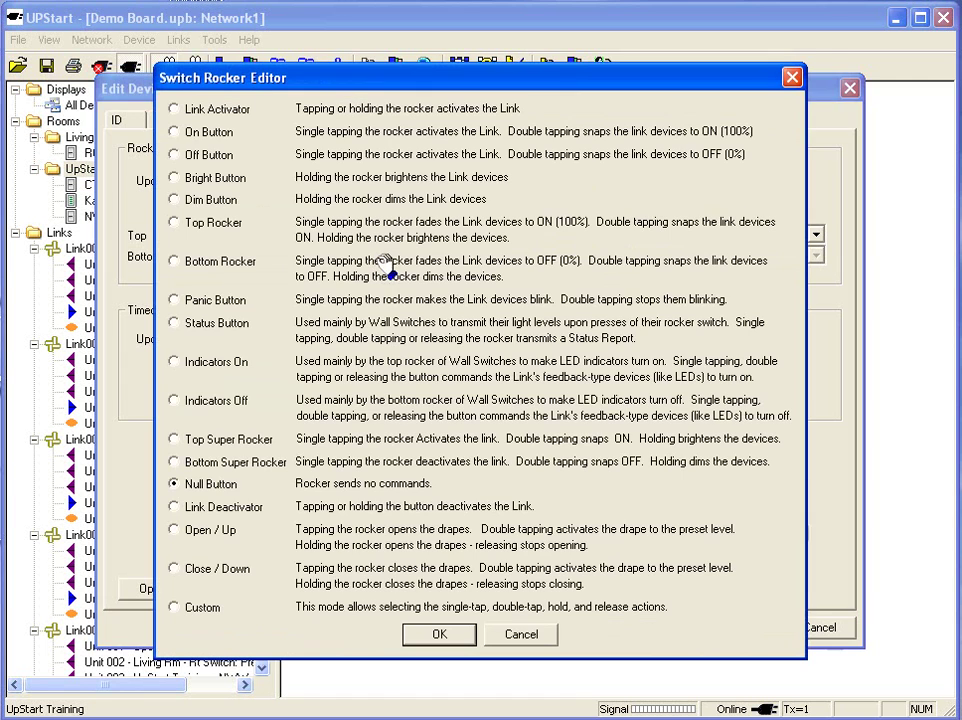
{"action": "left_click", "coordinate": [189, 607]}
{"action": "left_click", "coordinate": [440, 634]}
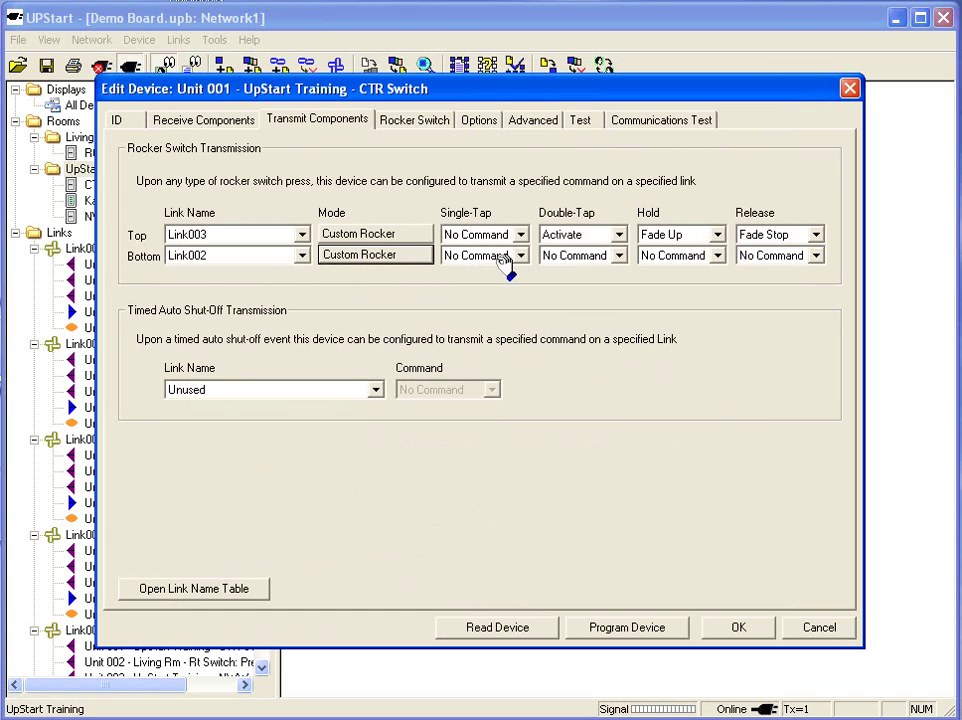
Step: Set the bottom rocker's double-tap to Activate, hold to Fade Down and release to Fade Stop
{"action": "left_click", "coordinate": [620, 256]}
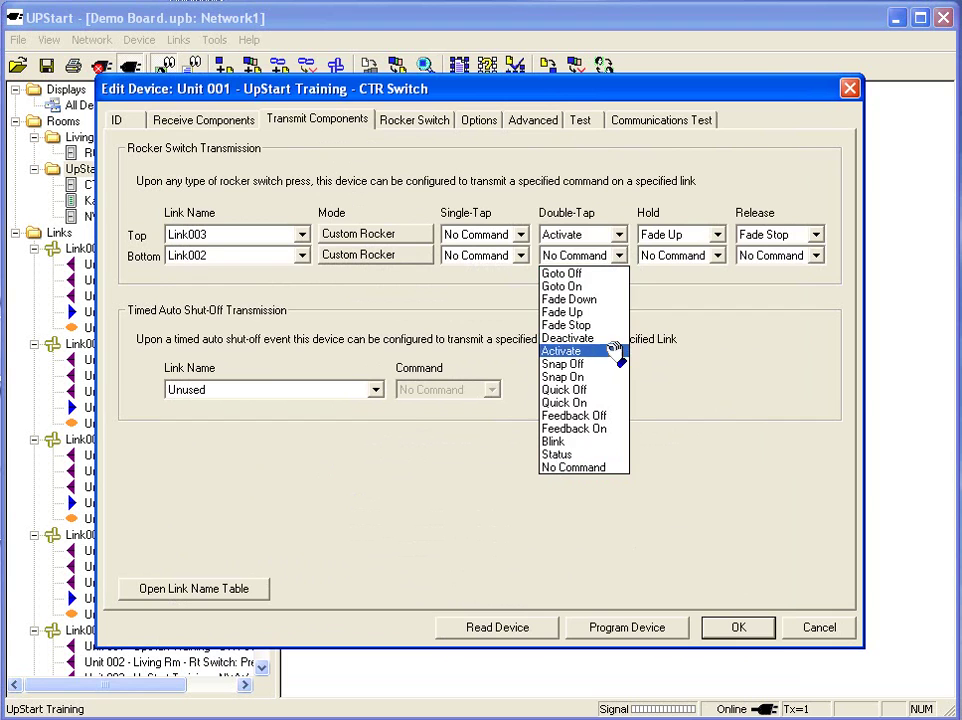
{"action": "left_click", "coordinate": [613, 350]}
{"action": "left_click", "coordinate": [620, 255]}
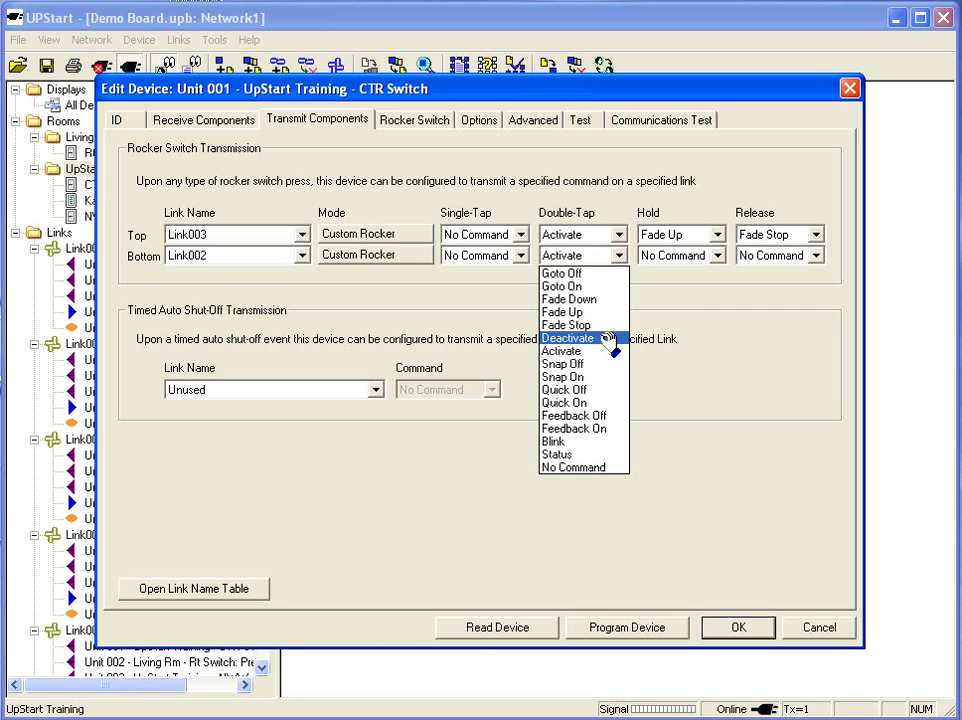
{"action": "left_click", "coordinate": [718, 257]}
{"action": "left_click", "coordinate": [720, 256]}
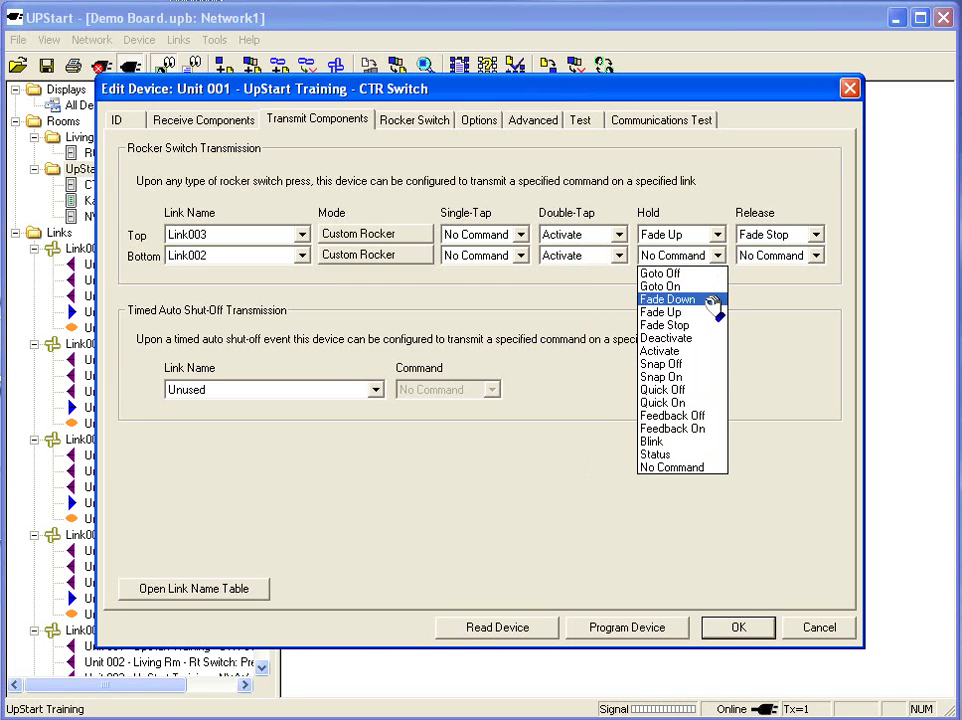
{"action": "left_click", "coordinate": [712, 299]}
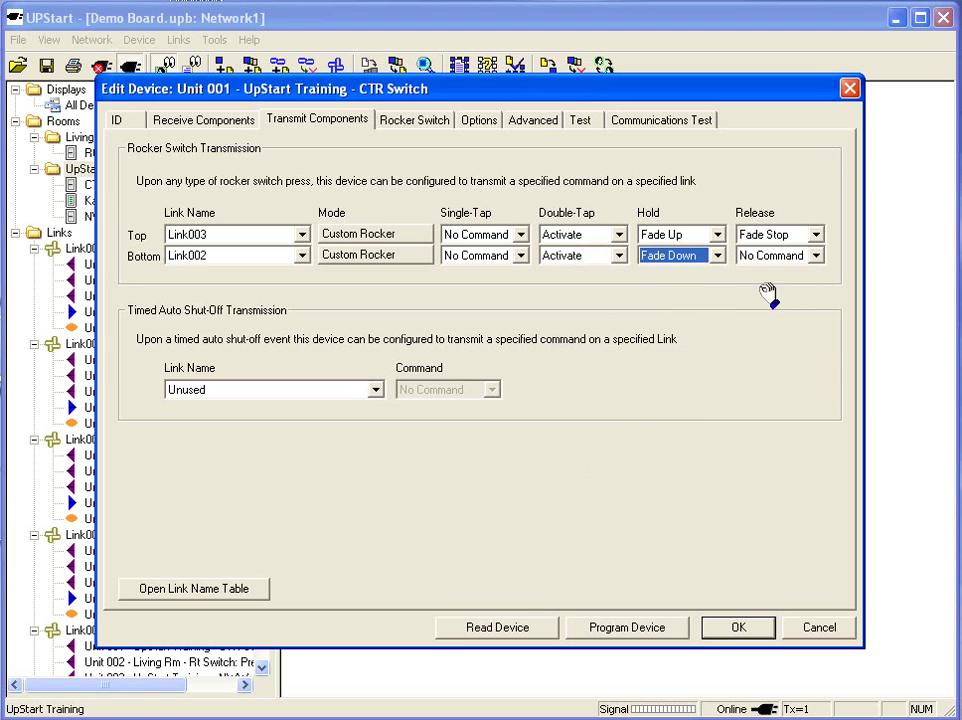
{"action": "left_click", "coordinate": [763, 256]}
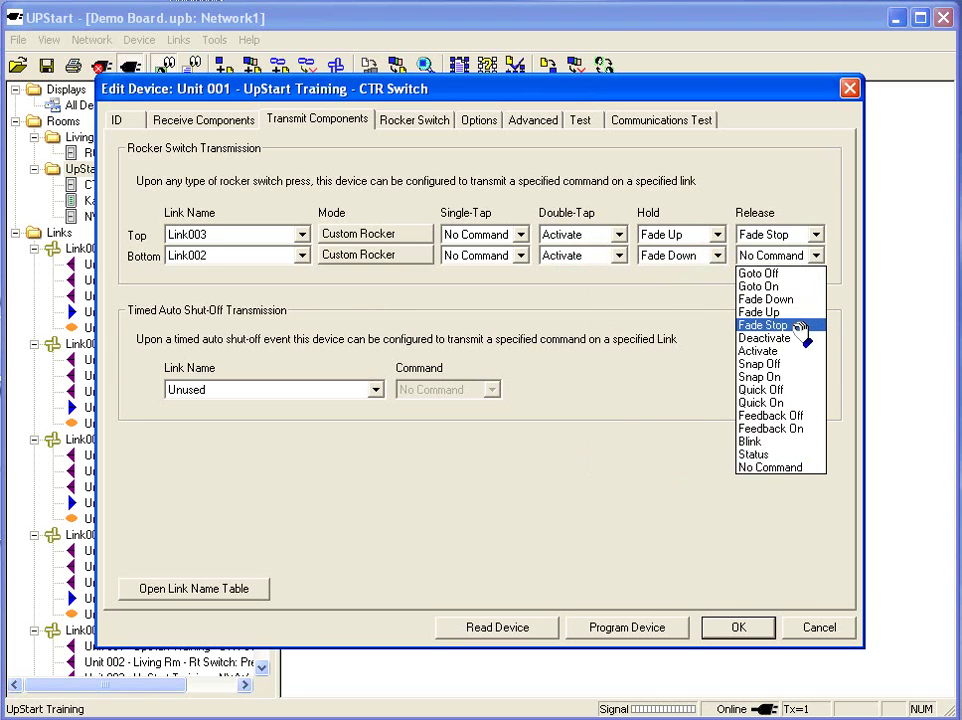
{"action": "left_click", "coordinate": [800, 326]}
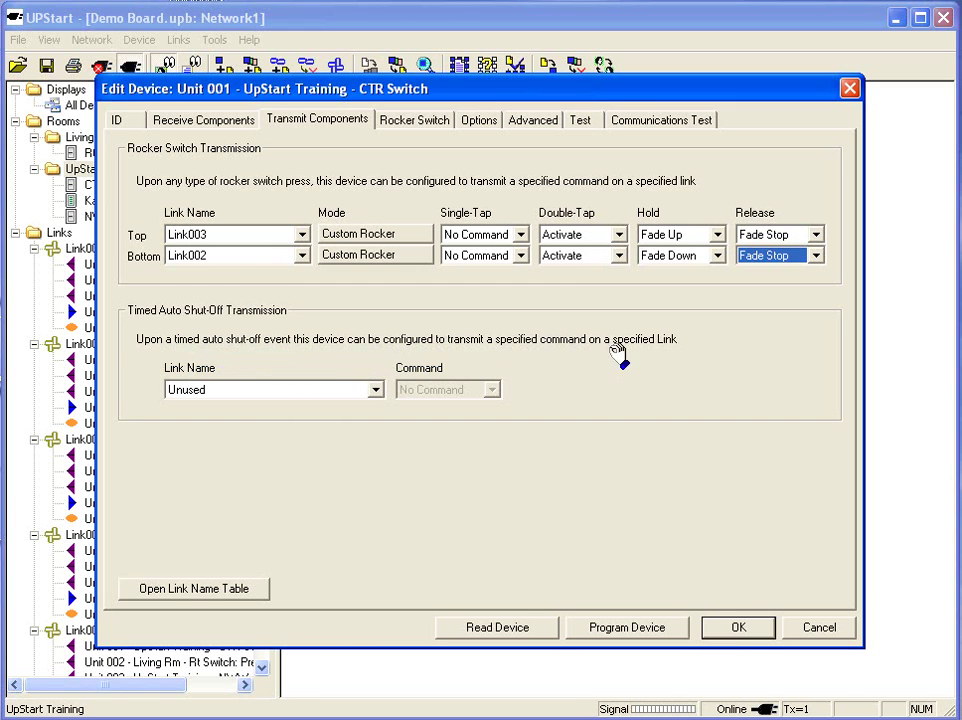
Step: Make the timed auto shut-off transmit Activate on Link222, replacing an initial Blink choice
{"action": "left_click", "coordinate": [376, 389]}
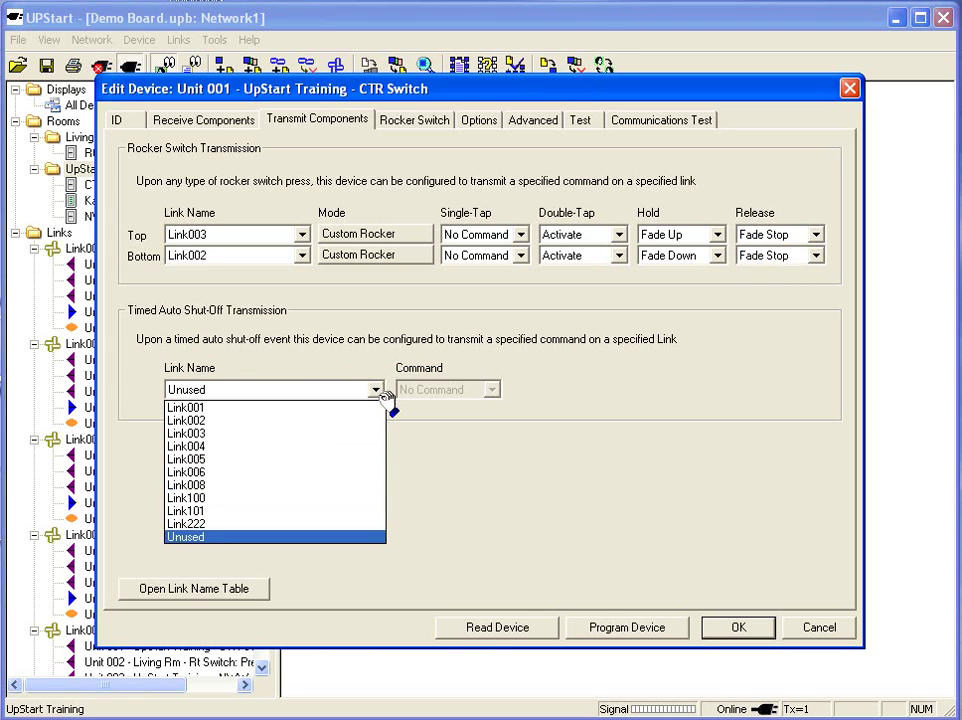
{"action": "left_click", "coordinate": [357, 522]}
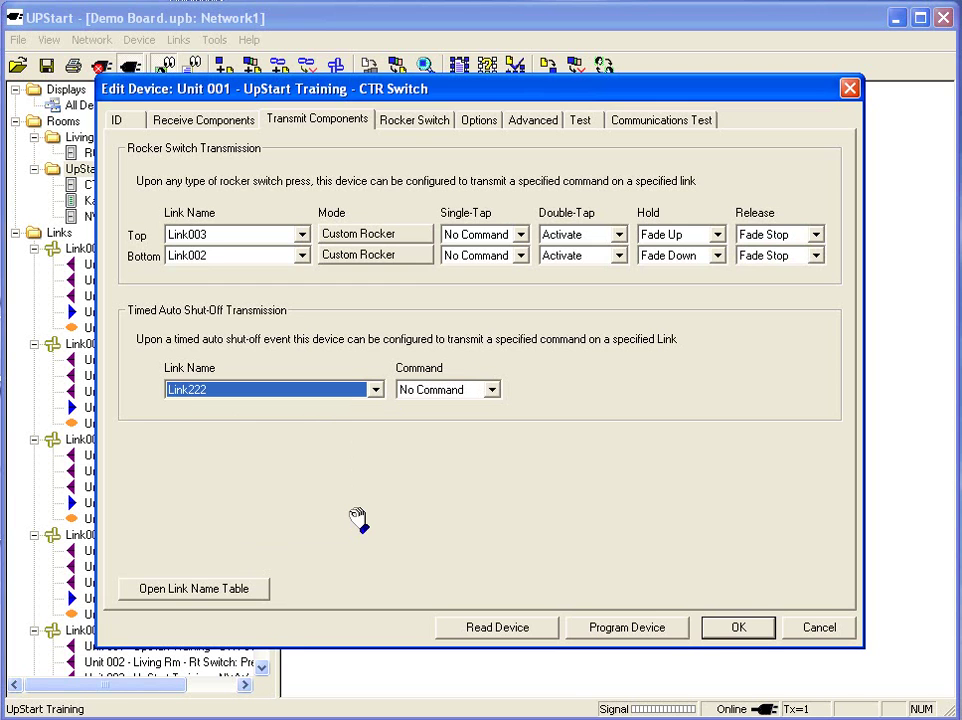
{"action": "left_click", "coordinate": [493, 390]}
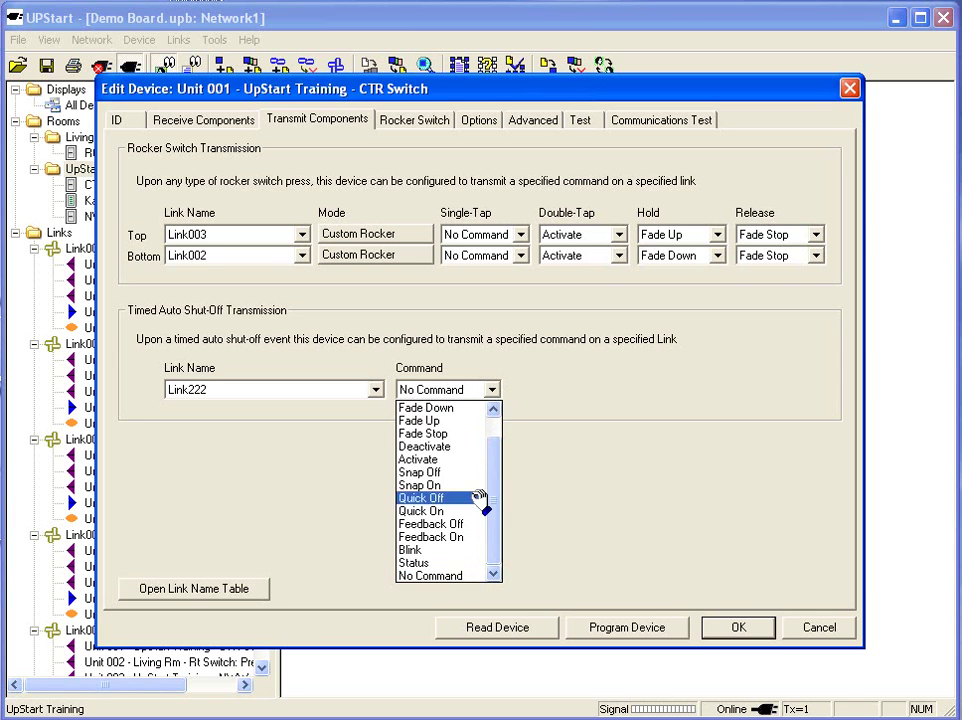
{"action": "left_click", "coordinate": [455, 550]}
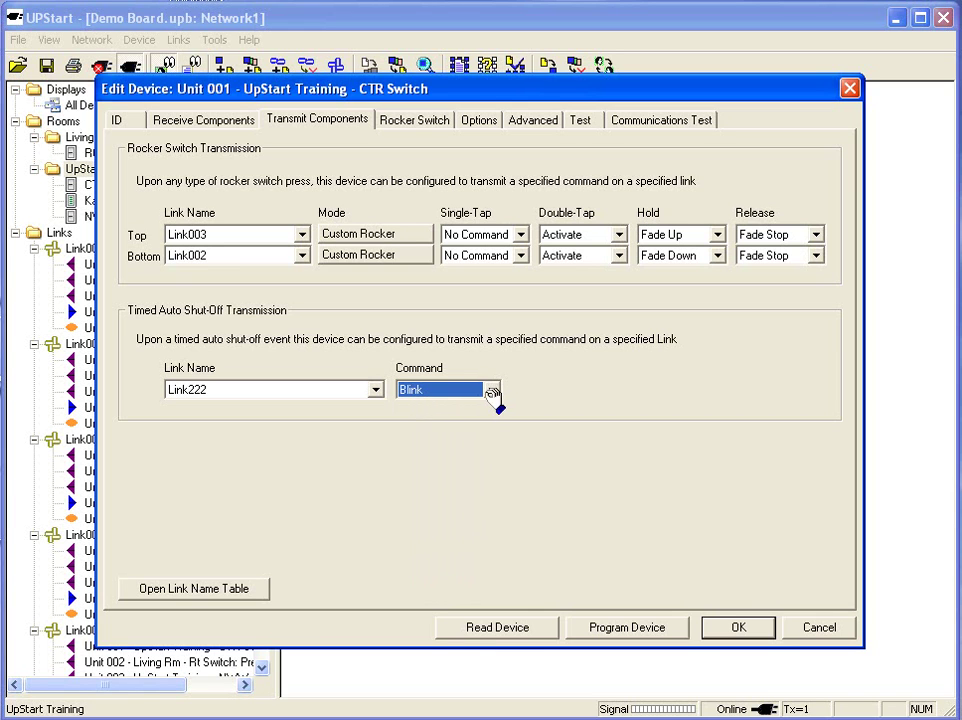
{"action": "left_click", "coordinate": [492, 389]}
{"action": "left_click", "coordinate": [468, 462]}
Step: Program the CTR Switch with the new settings and close its Edit Device window
{"action": "left_click", "coordinate": [640, 627]}
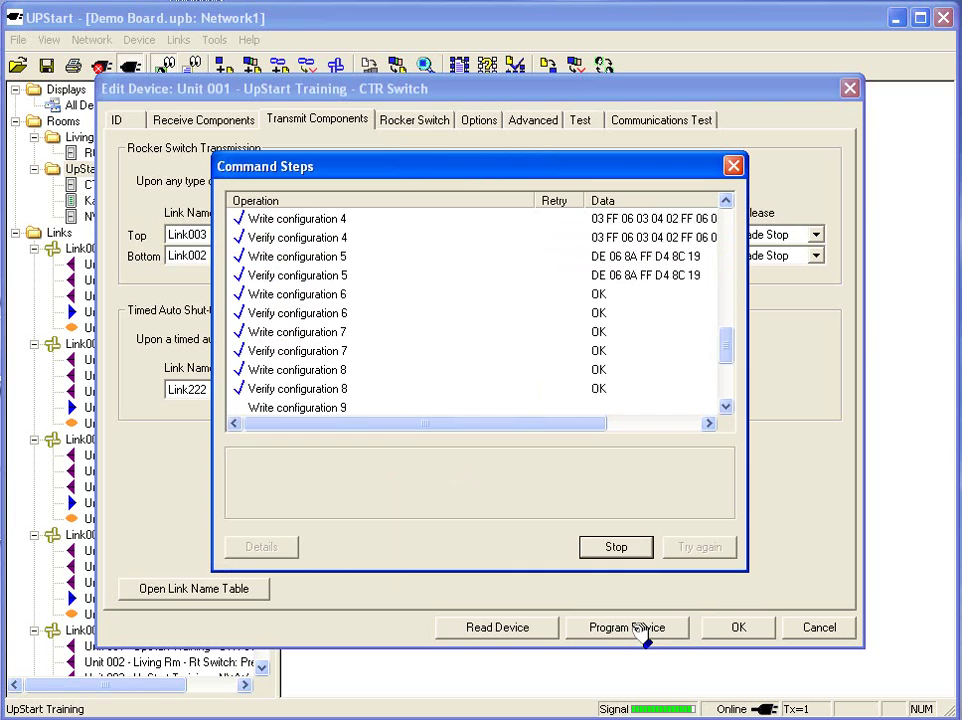
{"action": "key", "text": "Return"}
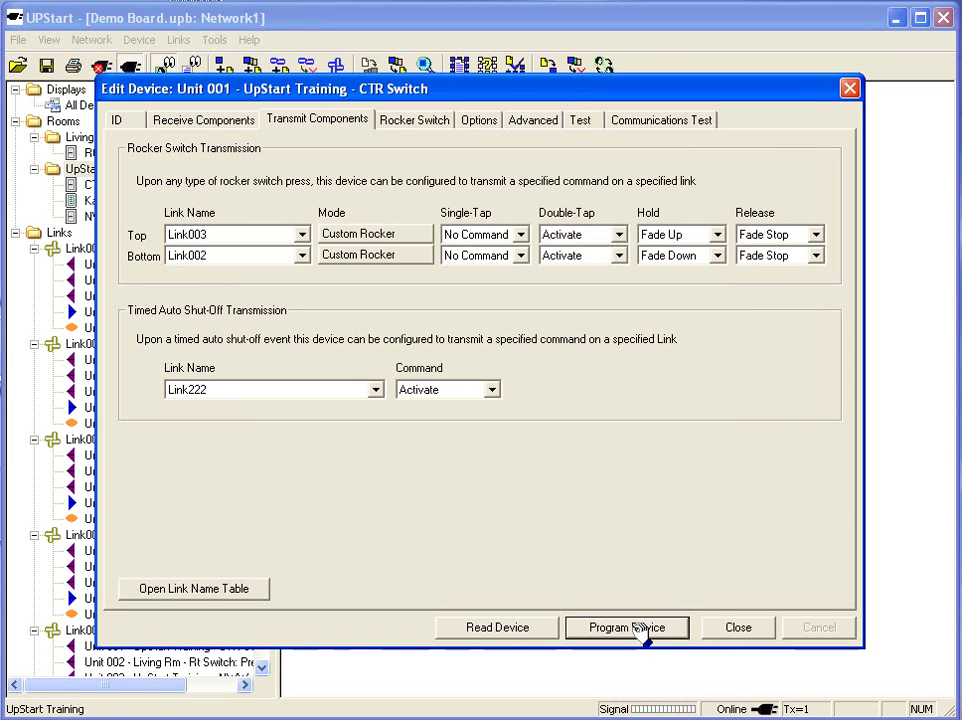
{"action": "left_click", "coordinate": [740, 628]}
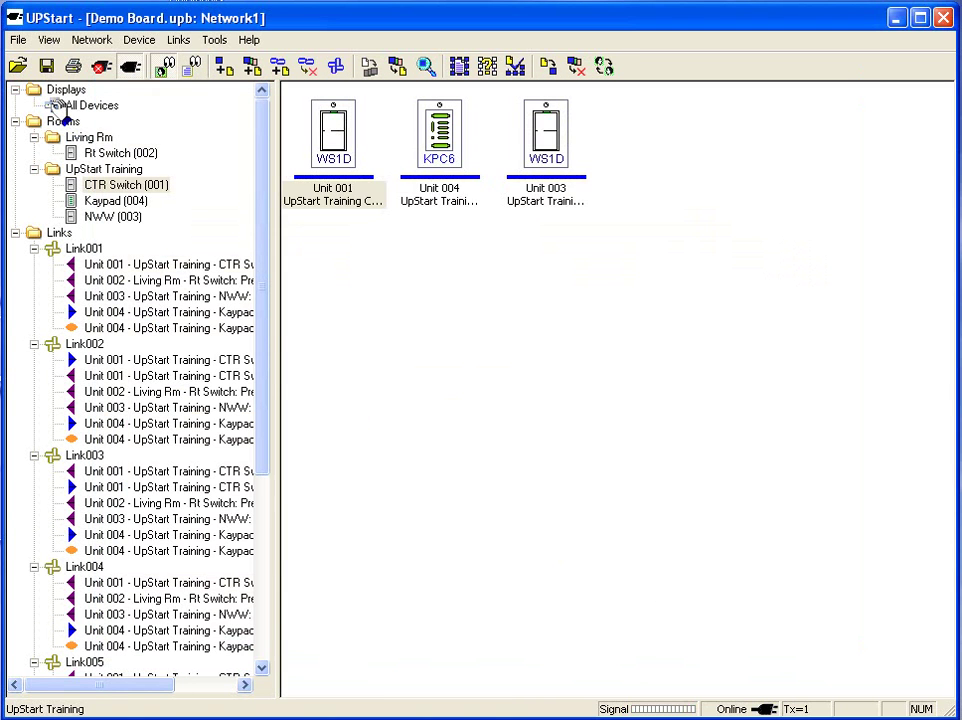
Step: Show All Devices and select Units 002, 003 and 001 together
{"action": "left_click", "coordinate": [55, 106]}
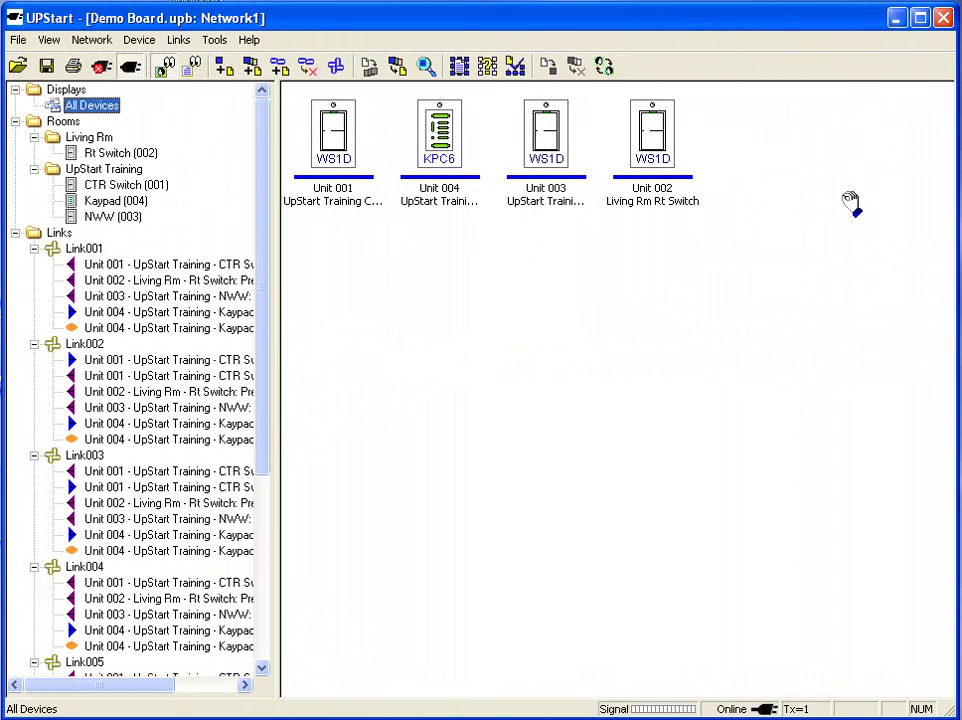
{"action": "left_click", "coordinate": [641, 158]}
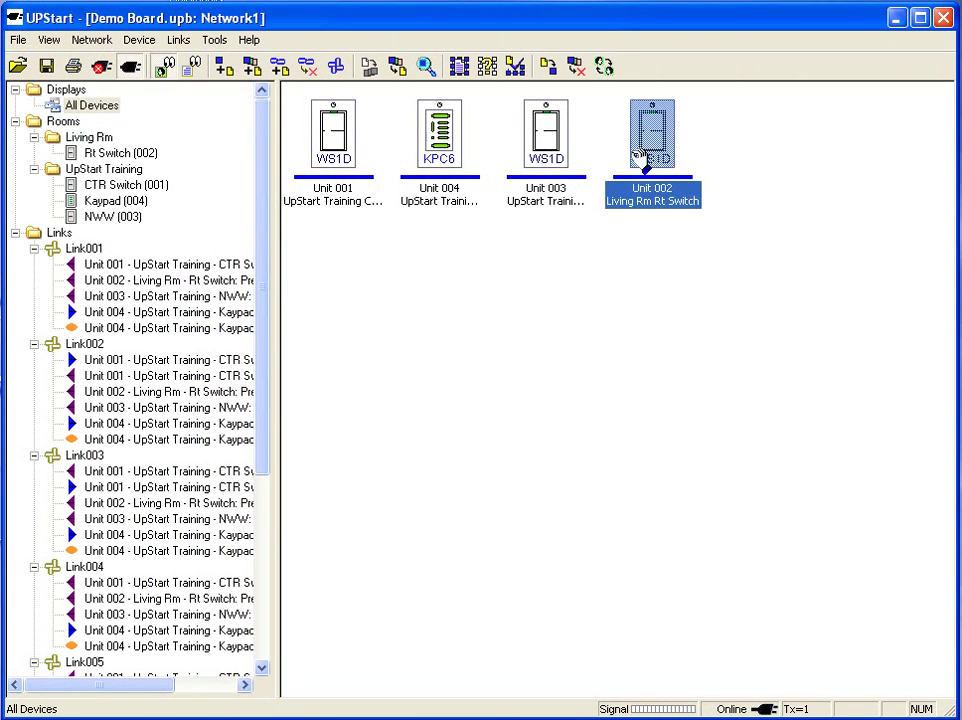
{"action": "left_click", "coordinate": [548, 150], "text": "ctrl"}
{"action": "left_click", "coordinate": [338, 150], "text": "ctrl"}
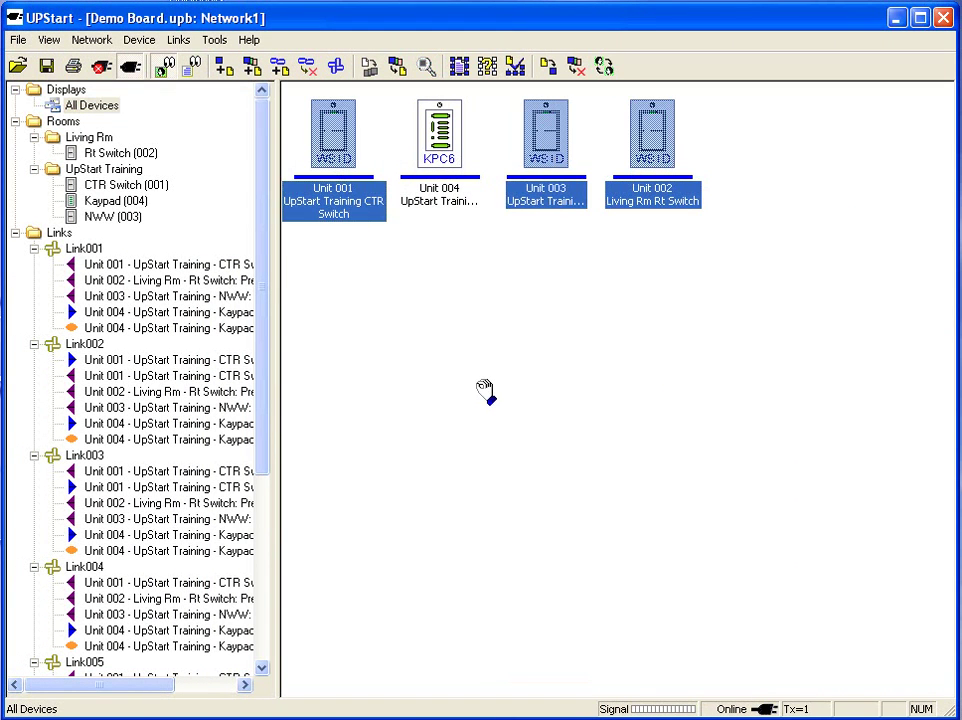
Step: Multi-Edit the three selected switches and bring up their Rocker Switch settings
{"action": "right_click", "coordinate": [552, 157]}
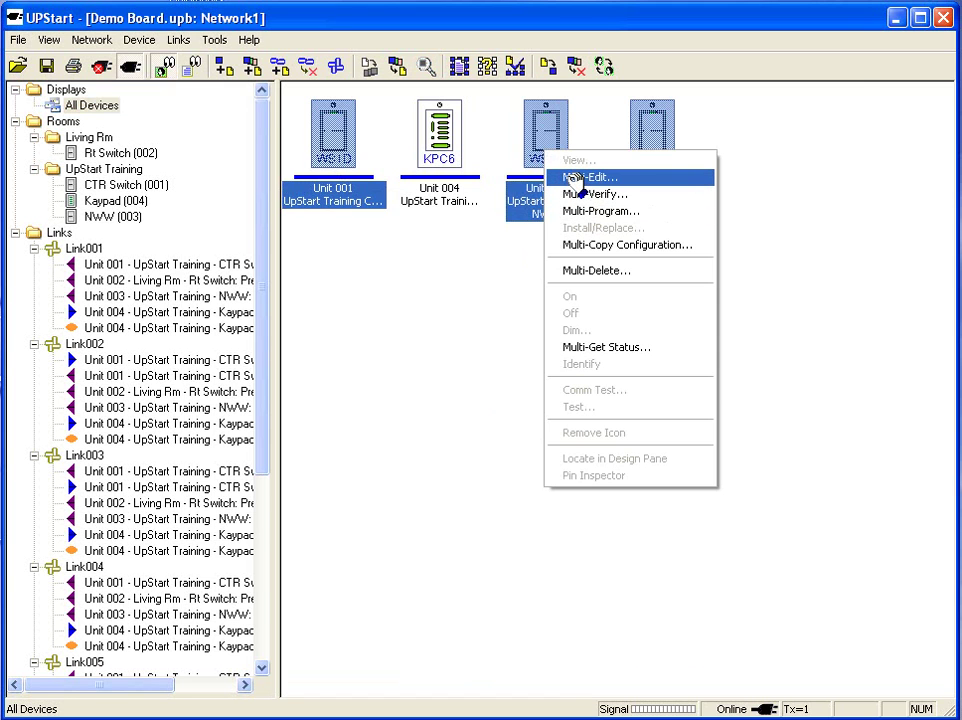
{"action": "left_click", "coordinate": [576, 179]}
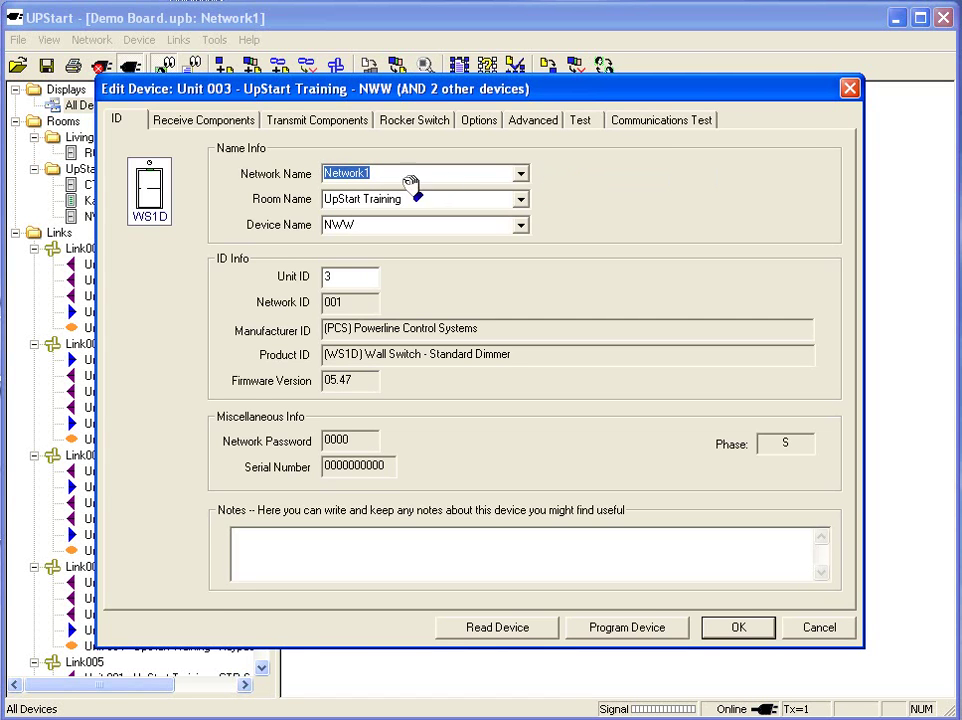
{"action": "left_click", "coordinate": [300, 120]}
{"action": "left_click", "coordinate": [421, 123]}
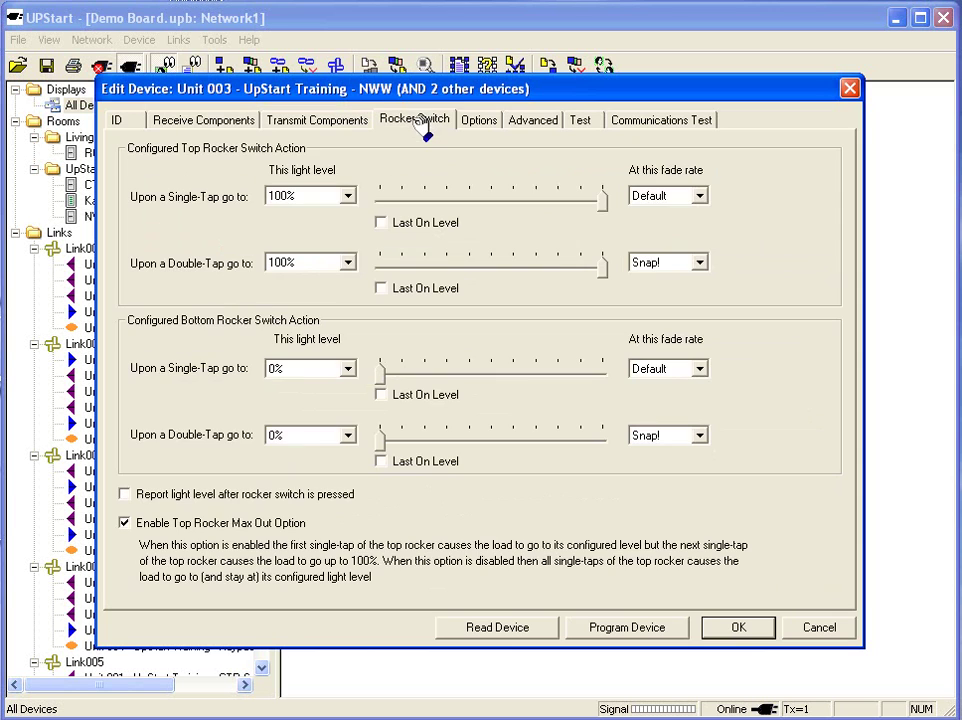
Step: Set top single-tap to 80% with a 1.6-second fade and enable light-level reporting
{"action": "left_click", "coordinate": [352, 196]}
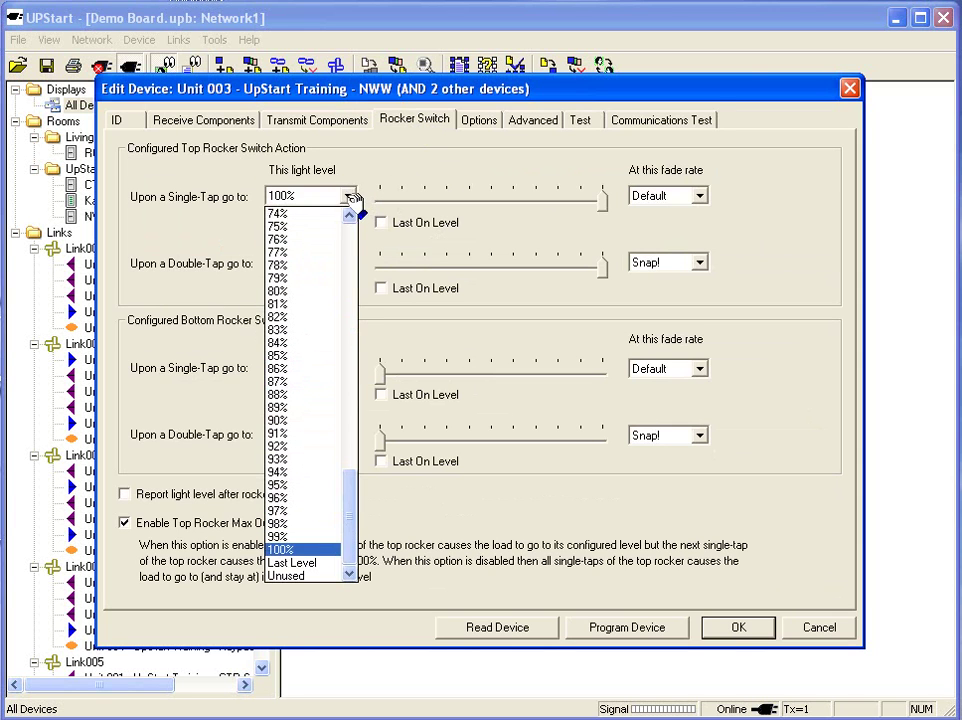
{"action": "left_click", "coordinate": [337, 294]}
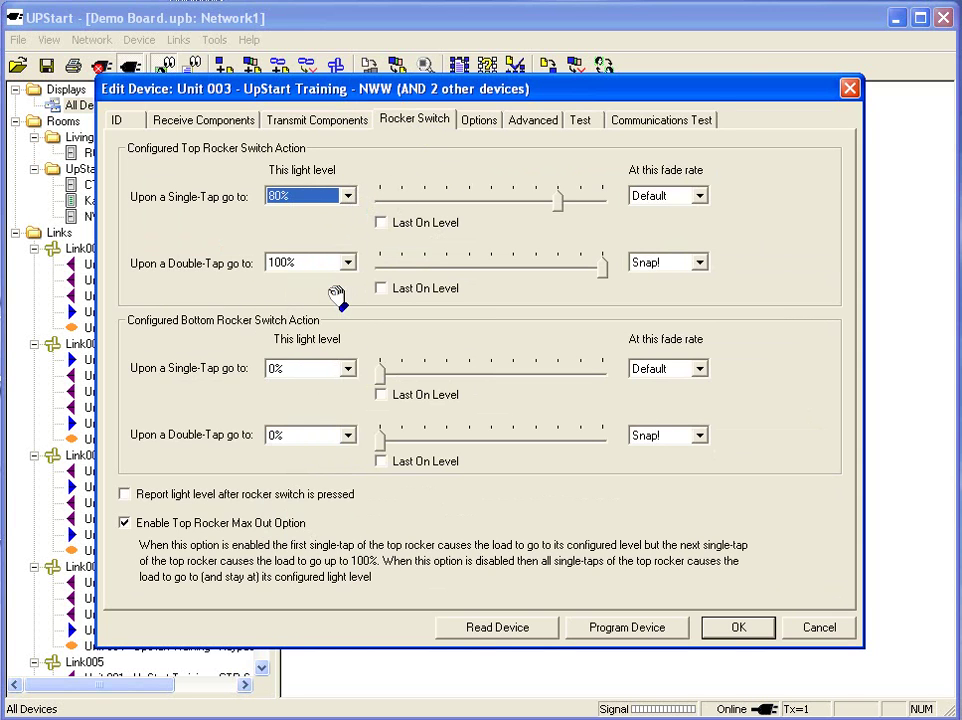
{"action": "left_click", "coordinate": [700, 196]}
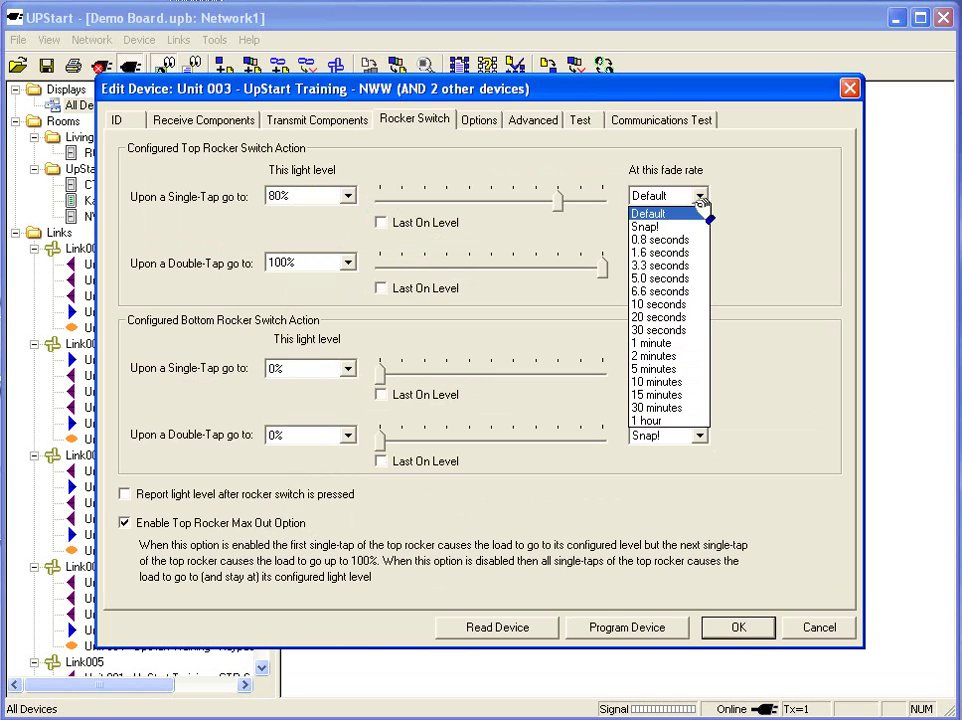
{"action": "left_click", "coordinate": [690, 252]}
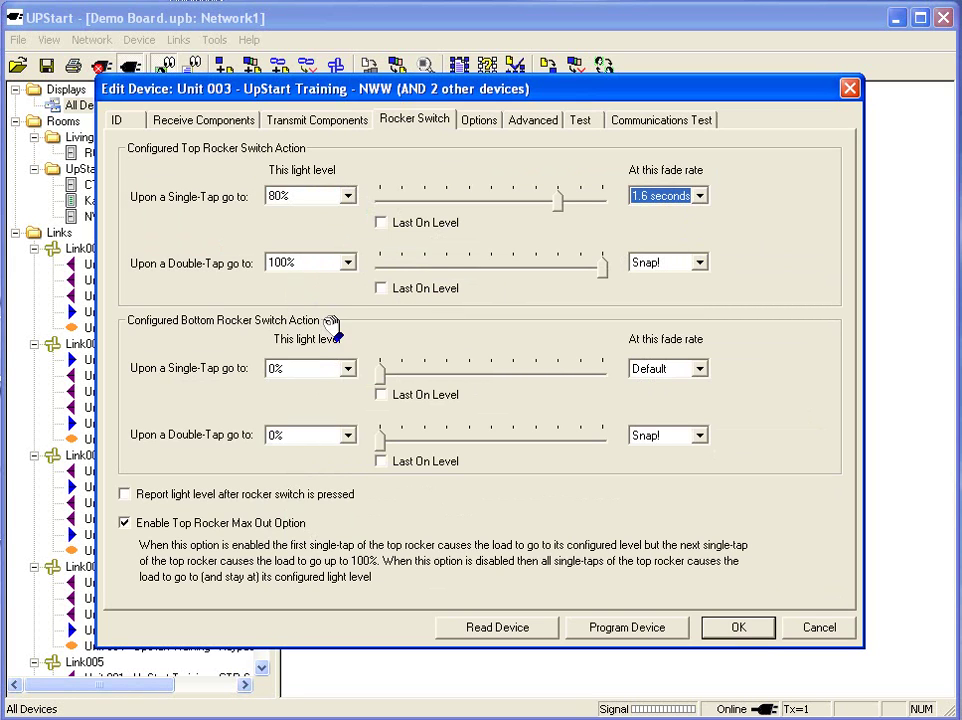
{"action": "left_click", "coordinate": [126, 494]}
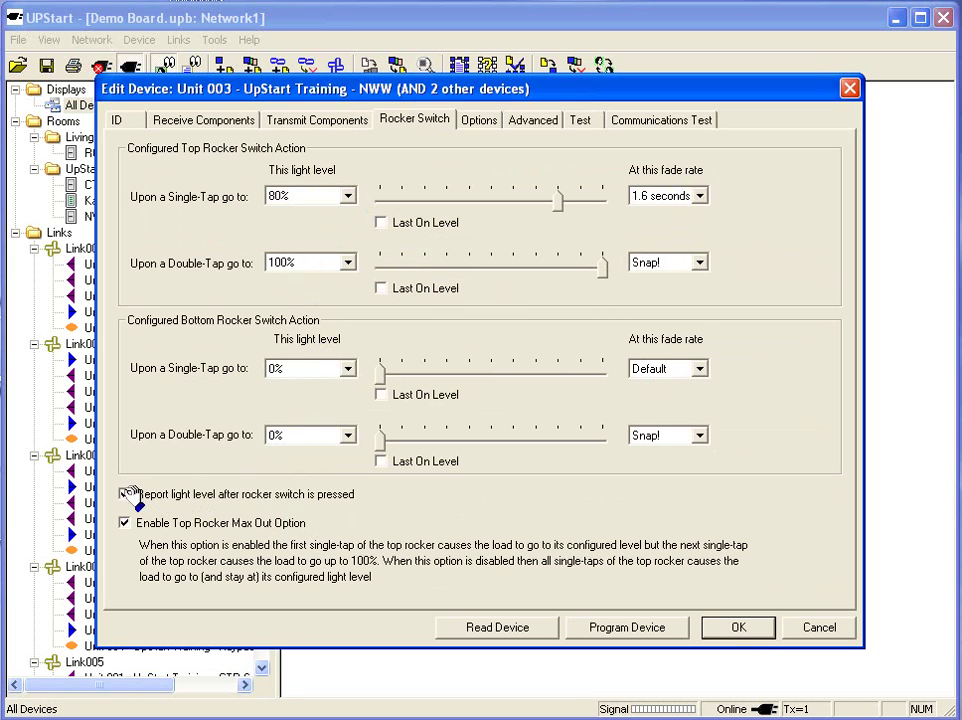
{"action": "left_click", "coordinate": [490, 122]}
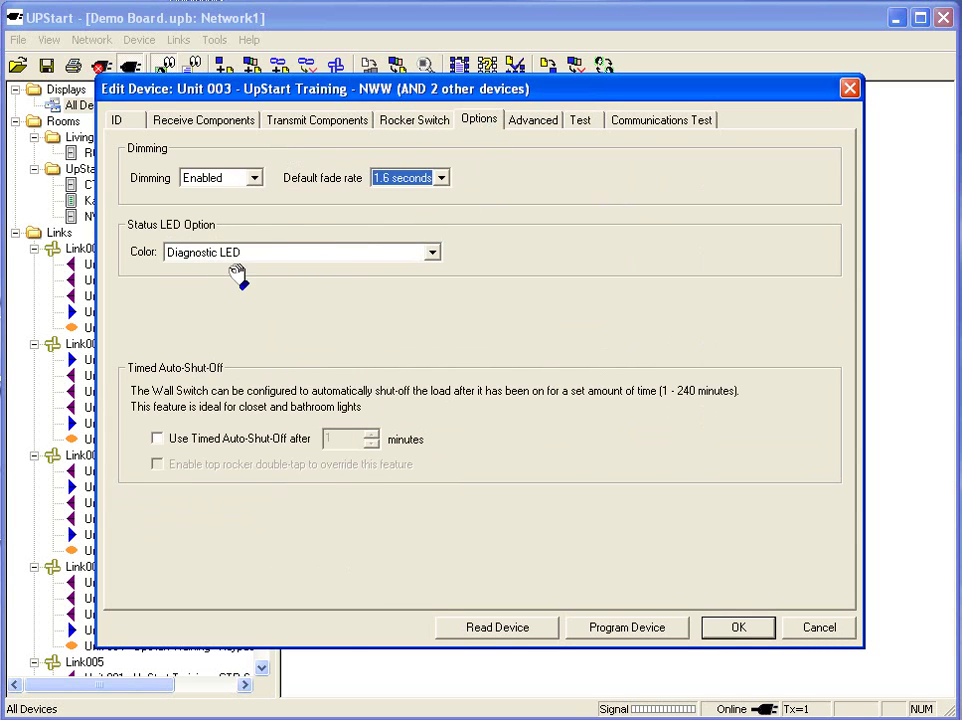
Step: Disable dimming and set the status LED to Magenta when on, Red when off
{"action": "left_click", "coordinate": [254, 178]}
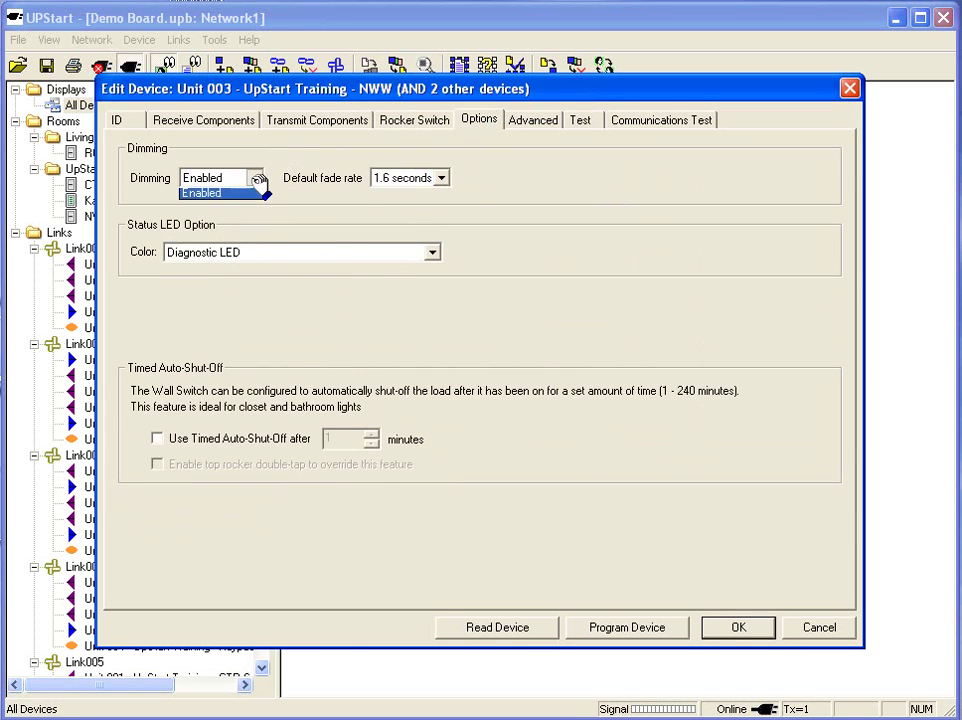
{"action": "left_click", "coordinate": [245, 193]}
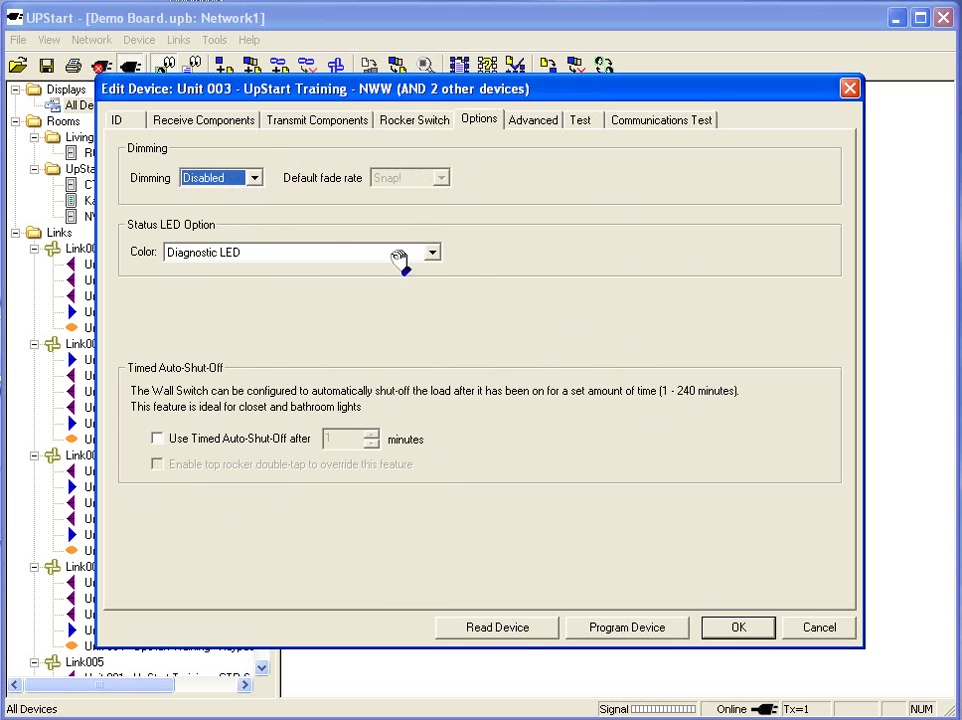
{"action": "left_click", "coordinate": [434, 253]}
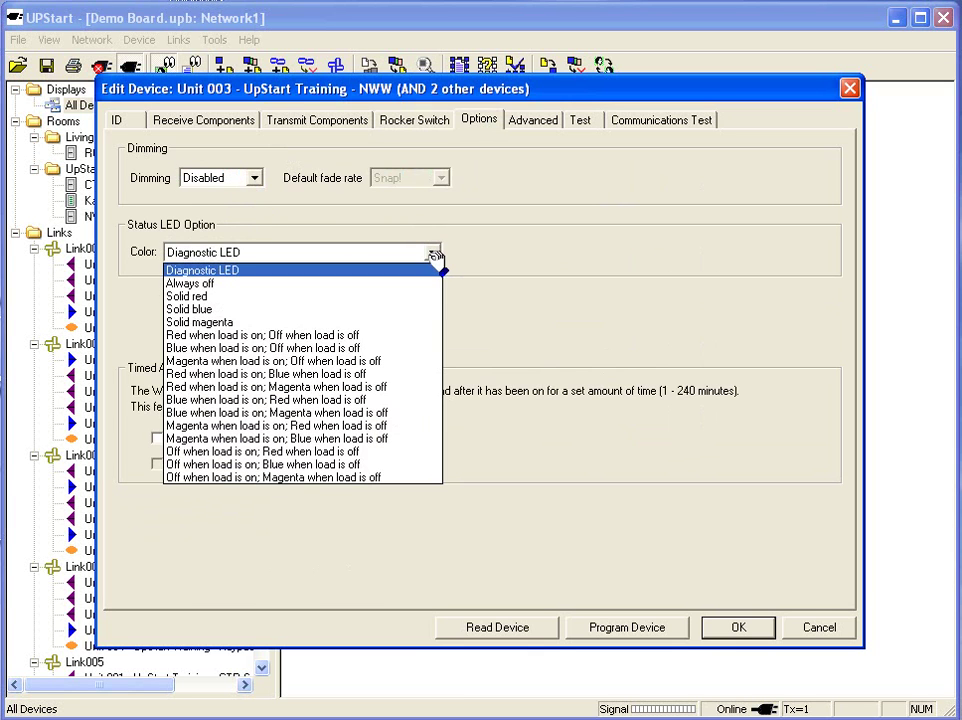
{"action": "left_click", "coordinate": [330, 428]}
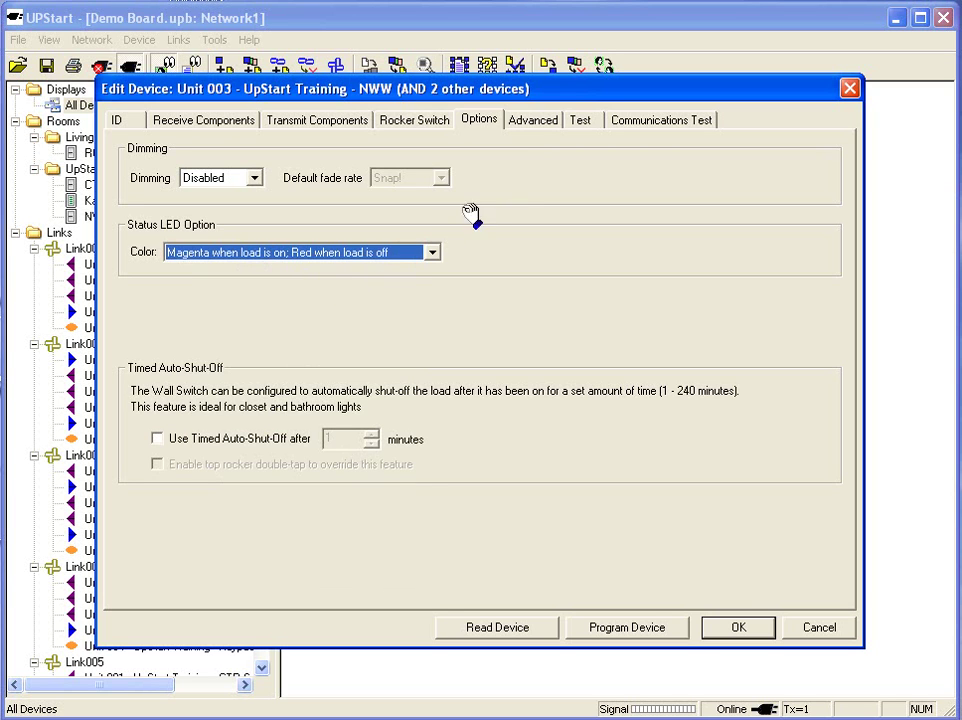
Step: Set receive sensitivity to Low and apply the multi-edit with OK
{"action": "left_click", "coordinate": [540, 121]}
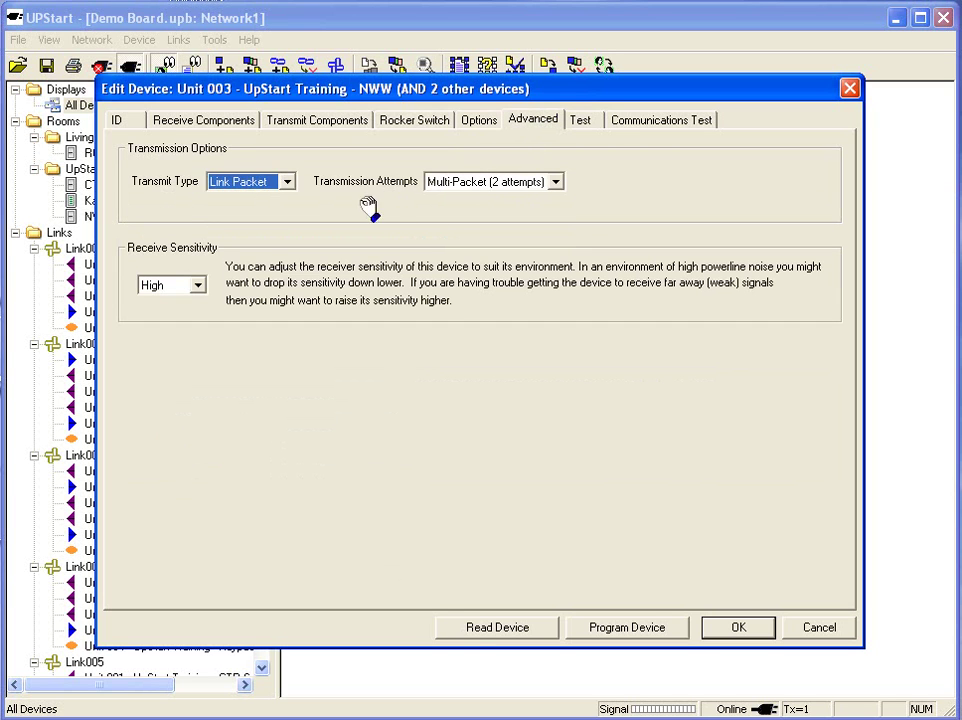
{"action": "left_click", "coordinate": [199, 286]}
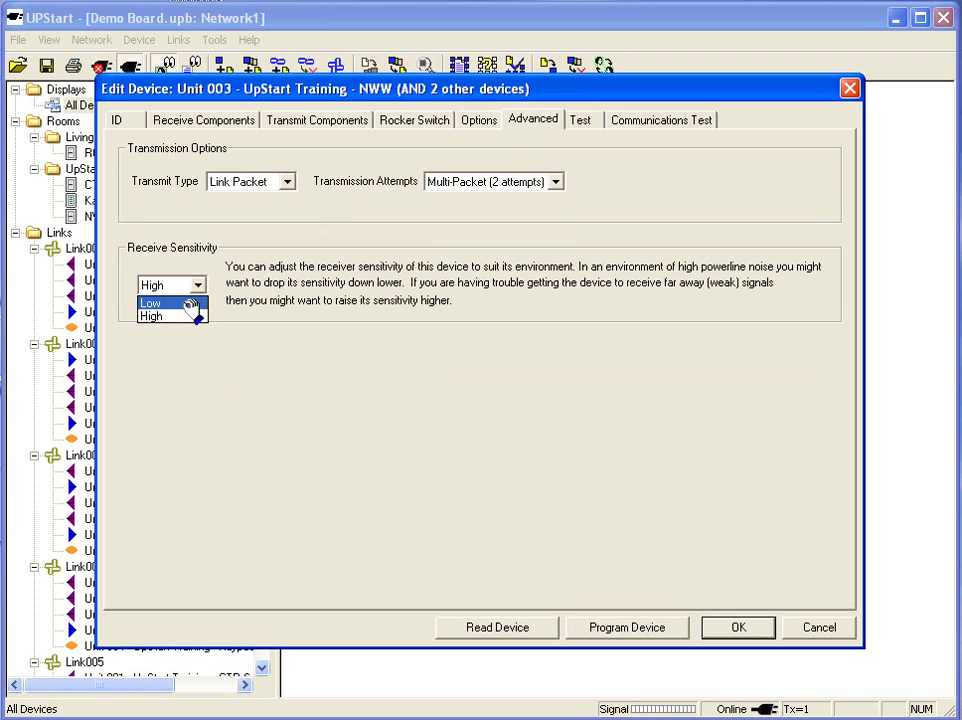
{"action": "left_click", "coordinate": [192, 302]}
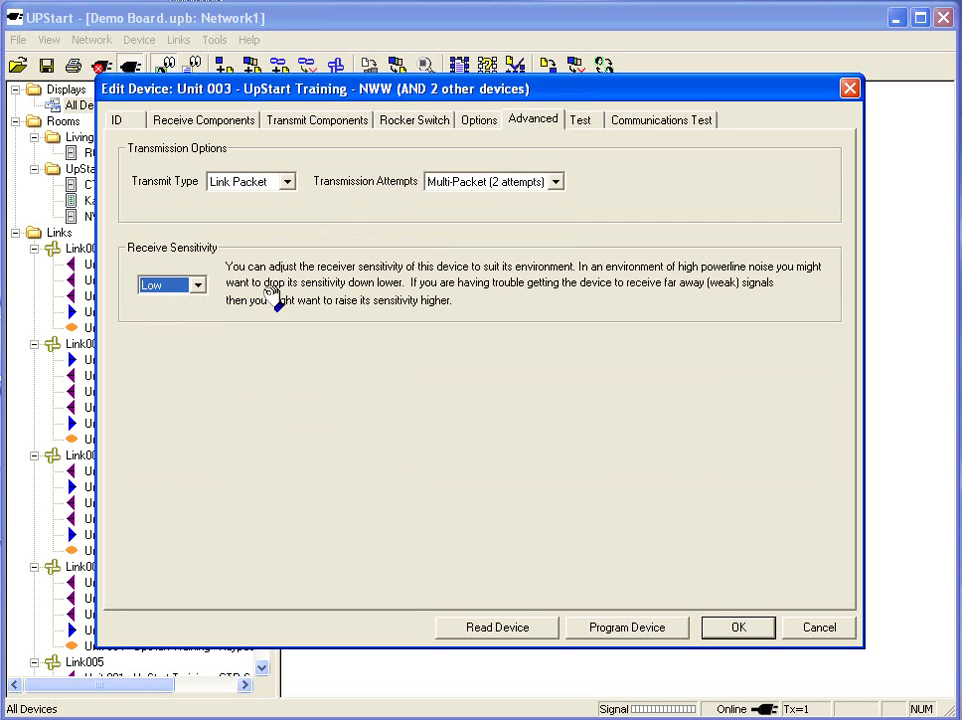
{"action": "key", "text": "Tab"}
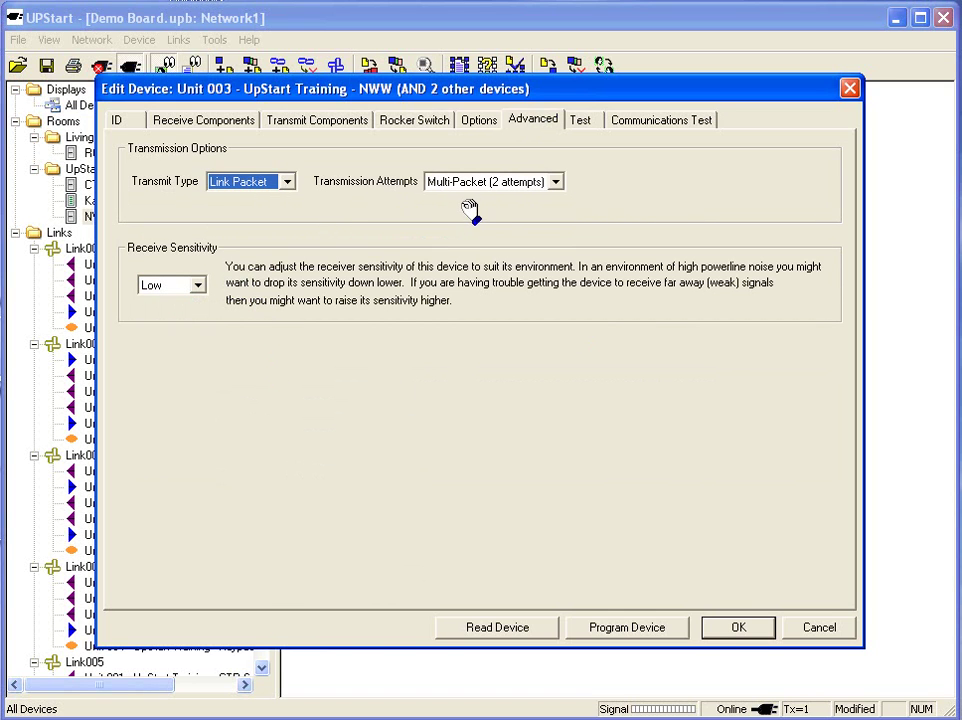
{"action": "left_click", "coordinate": [740, 628]}
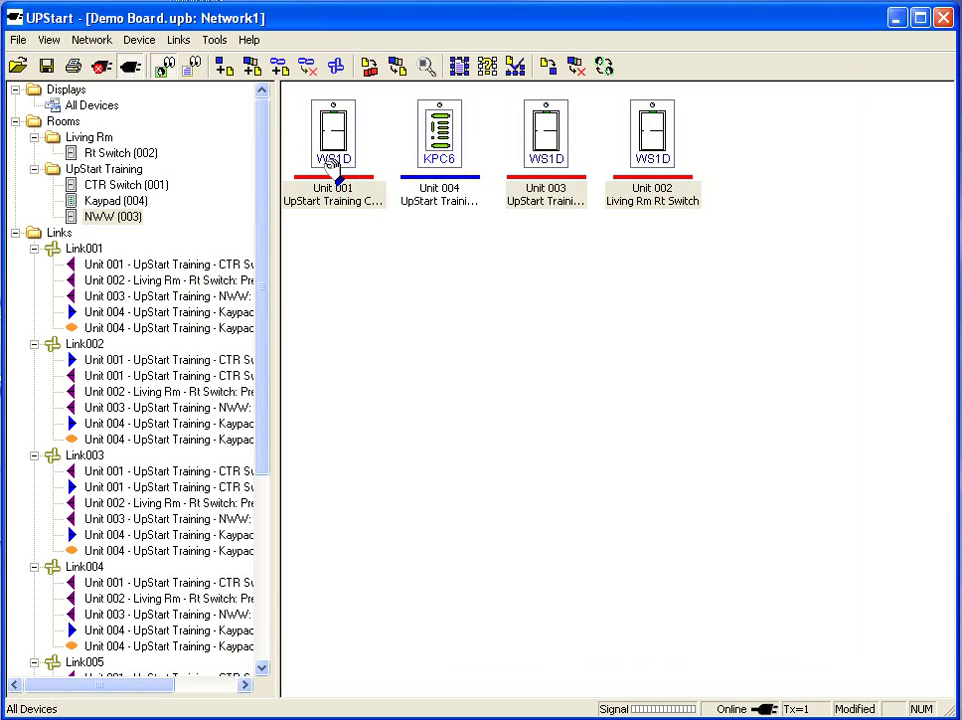
Step: Dismiss the three switches' context menu without choosing an action, then open the Network menu
{"action": "right_click", "coordinate": [332, 166]}
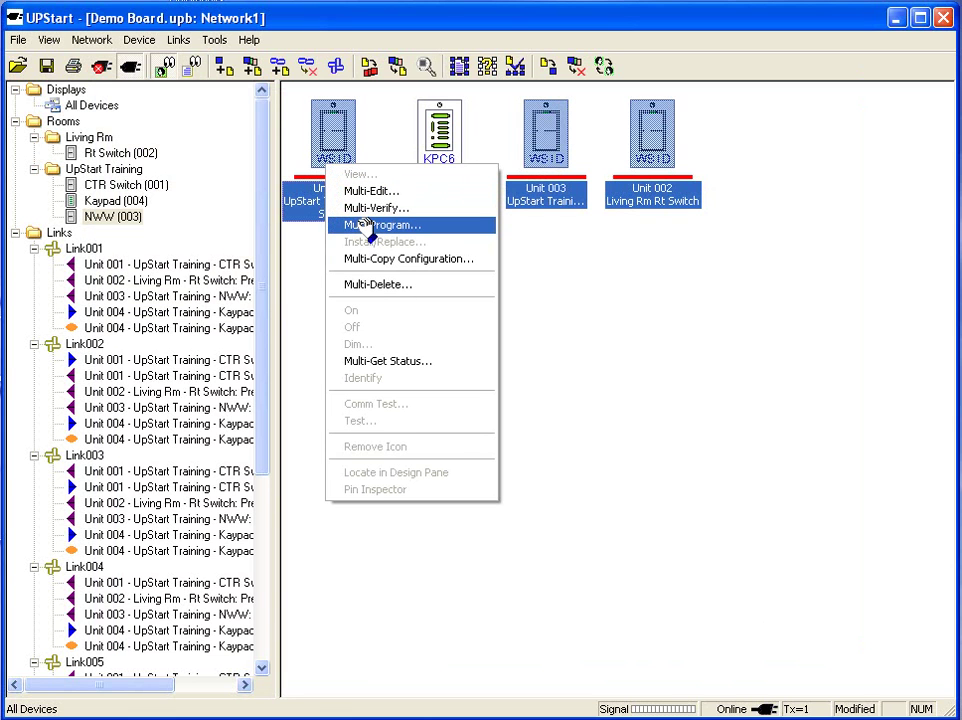
{"action": "left_click", "coordinate": [295, 243]}
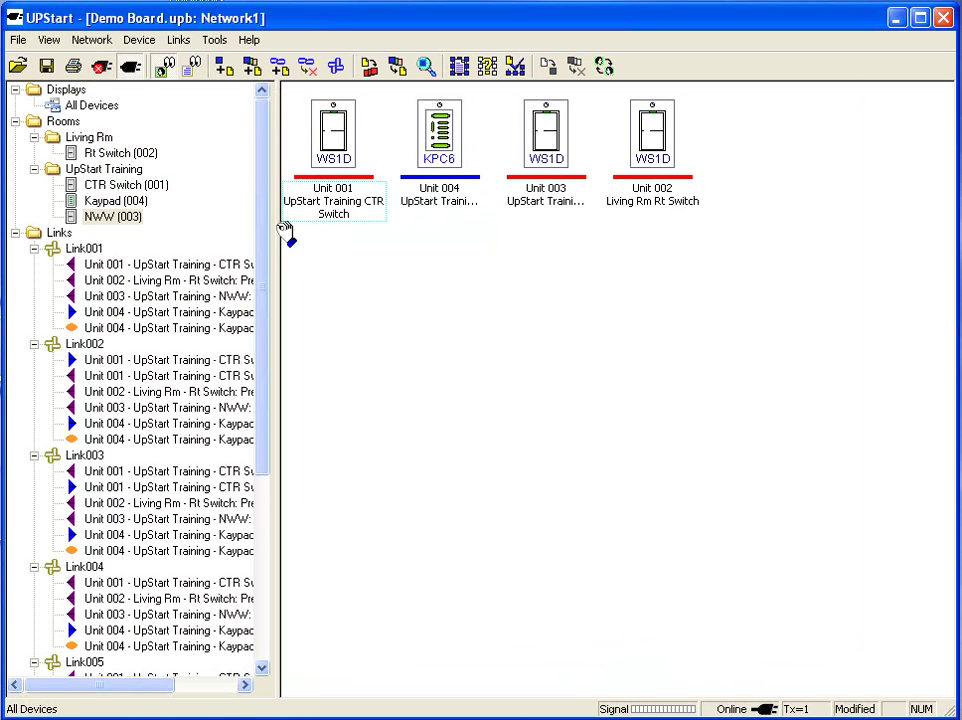
{"action": "left_click", "coordinate": [92, 40]}
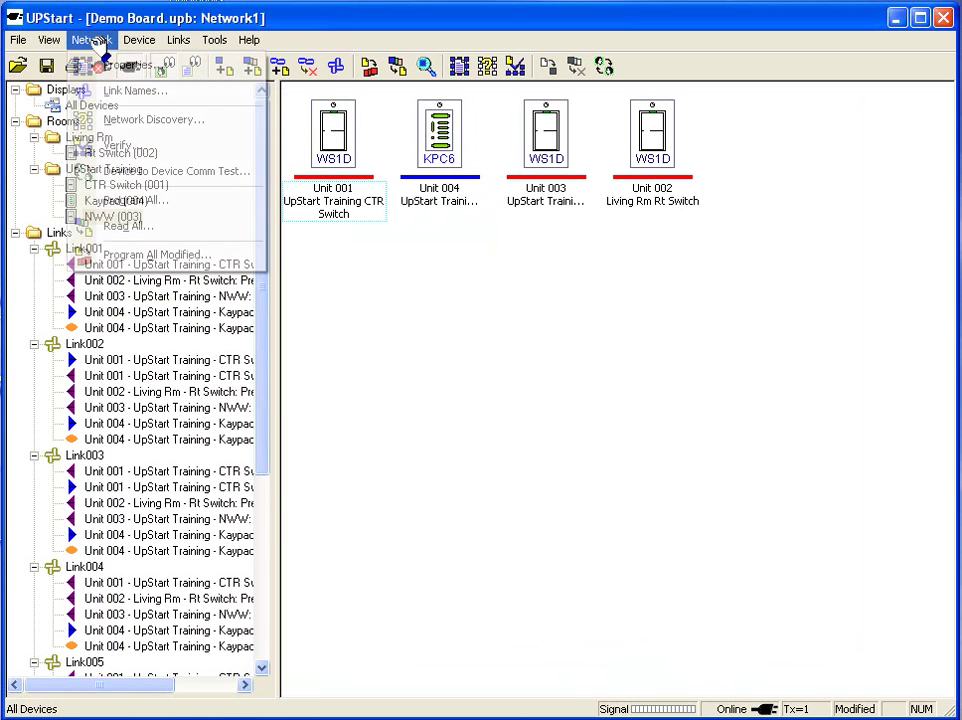
Step: Choose Program All Modified to program the edited switches through the Multi-Device Operation dialog
{"action": "left_click", "coordinate": [133, 255]}
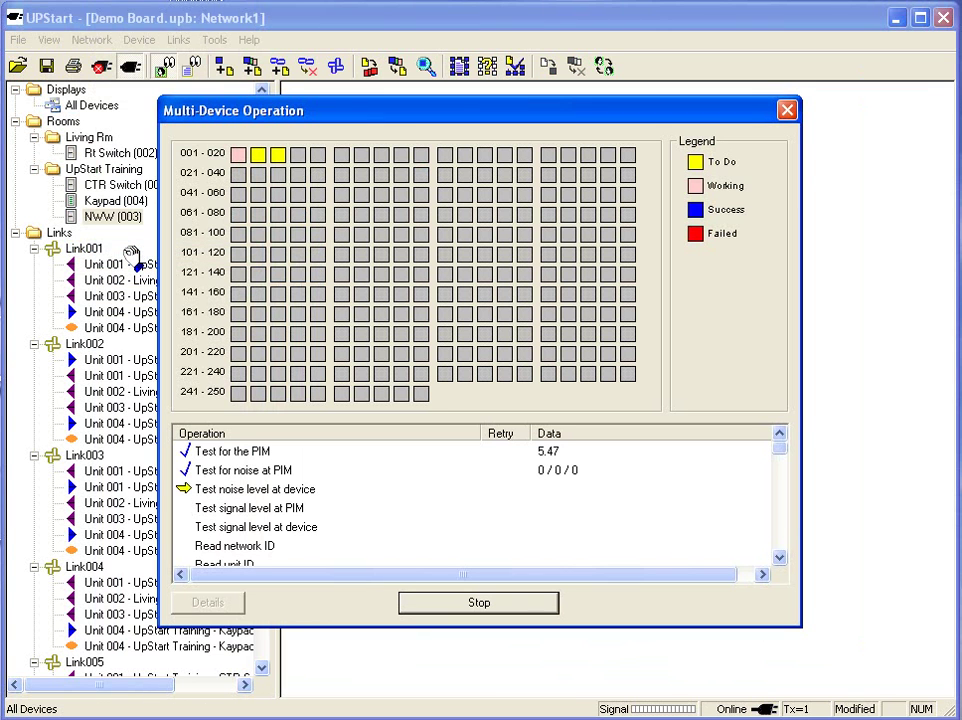